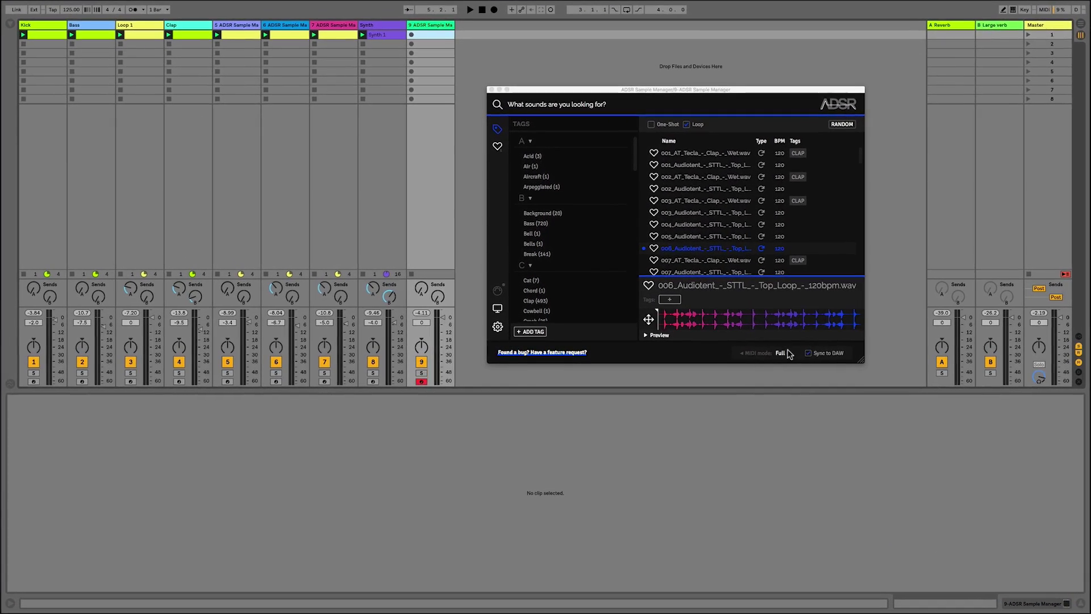
Include one-shots, set MIDI mode to Stop, and load the 002_Audiotent top loop
click(651, 123)
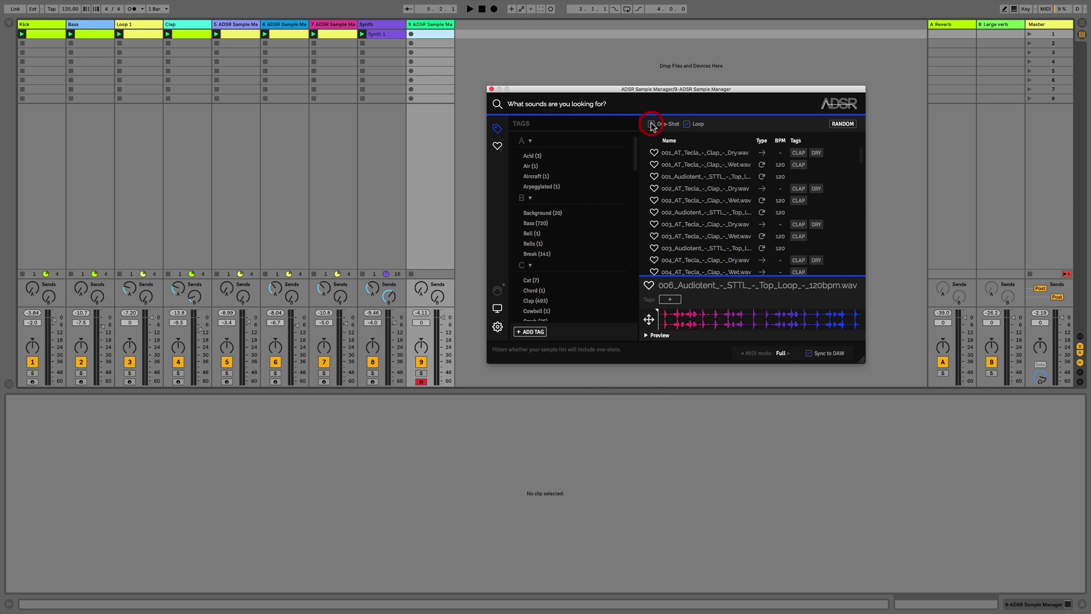
click(743, 353)
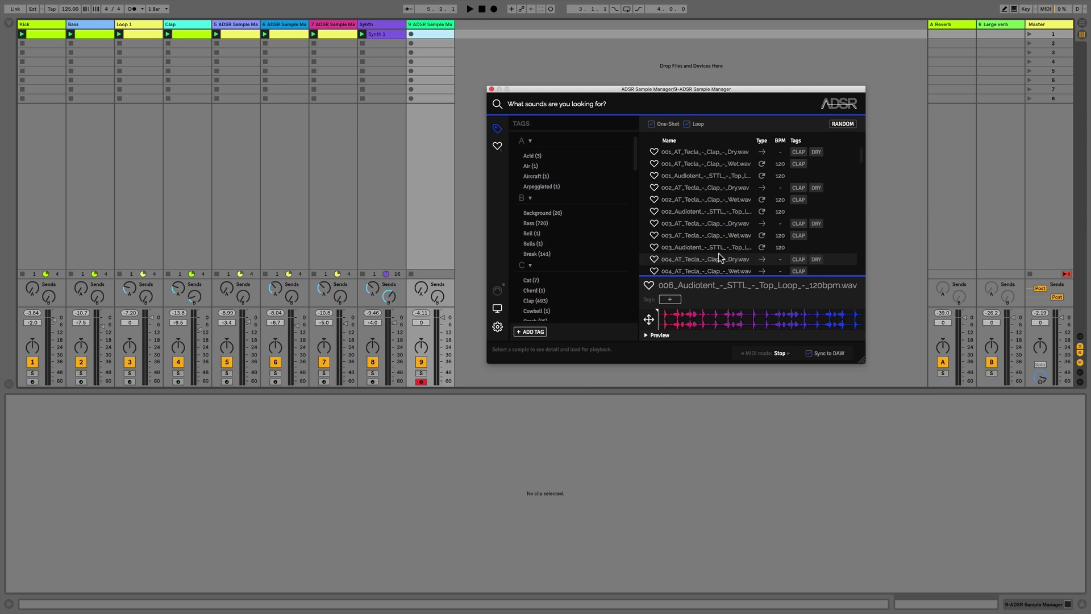
click(705, 211)
Toggle the preview and drag the sample start point later, then back to the beginning
click(646, 335)
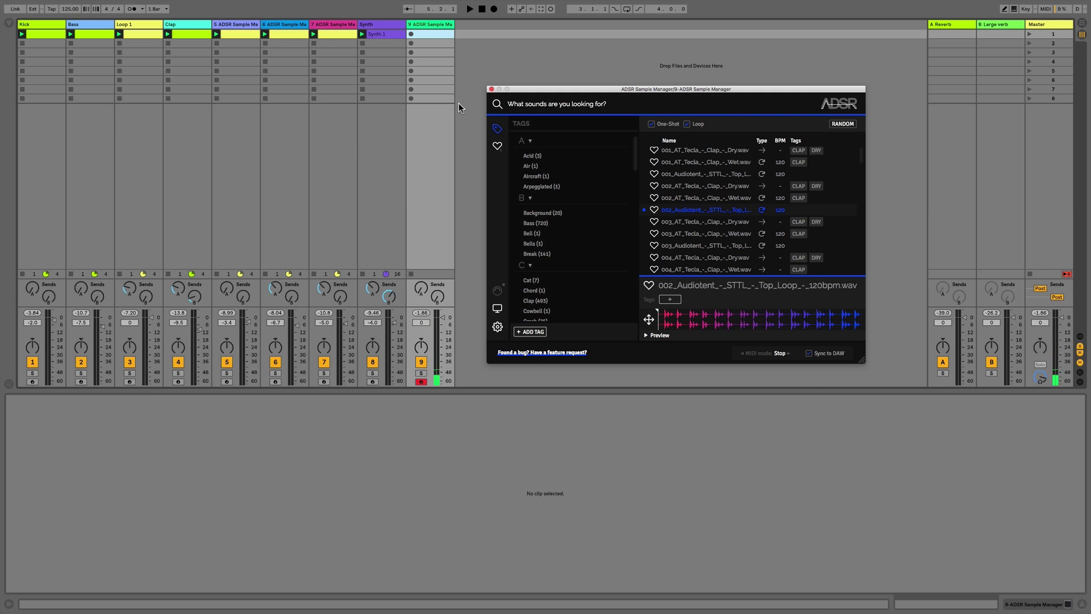
click(658, 313)
drag(659, 312, 726, 312)
click(745, 313)
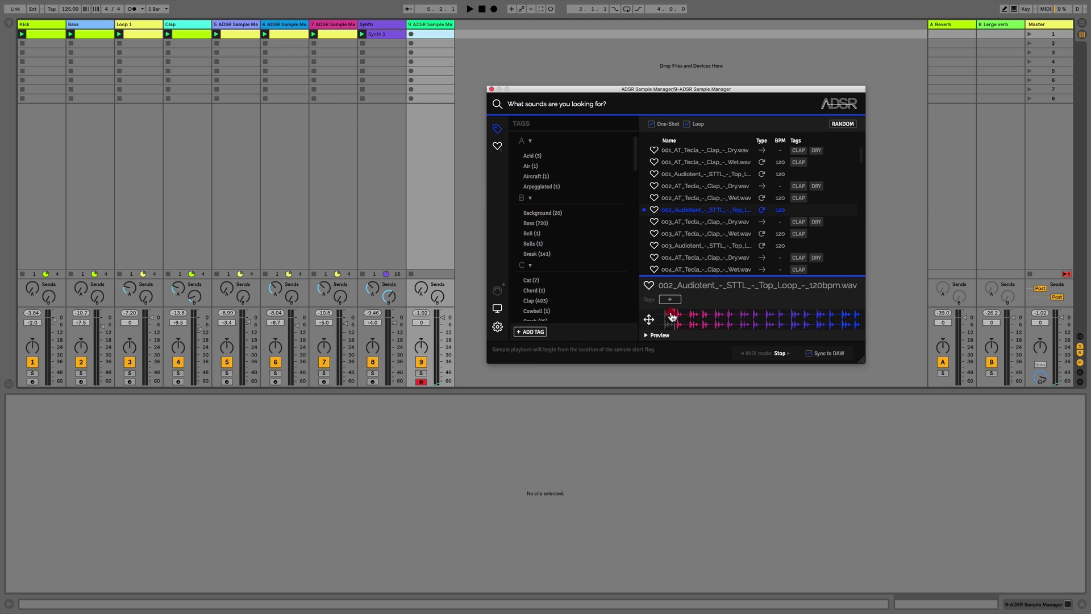
drag(672, 317, 650, 317)
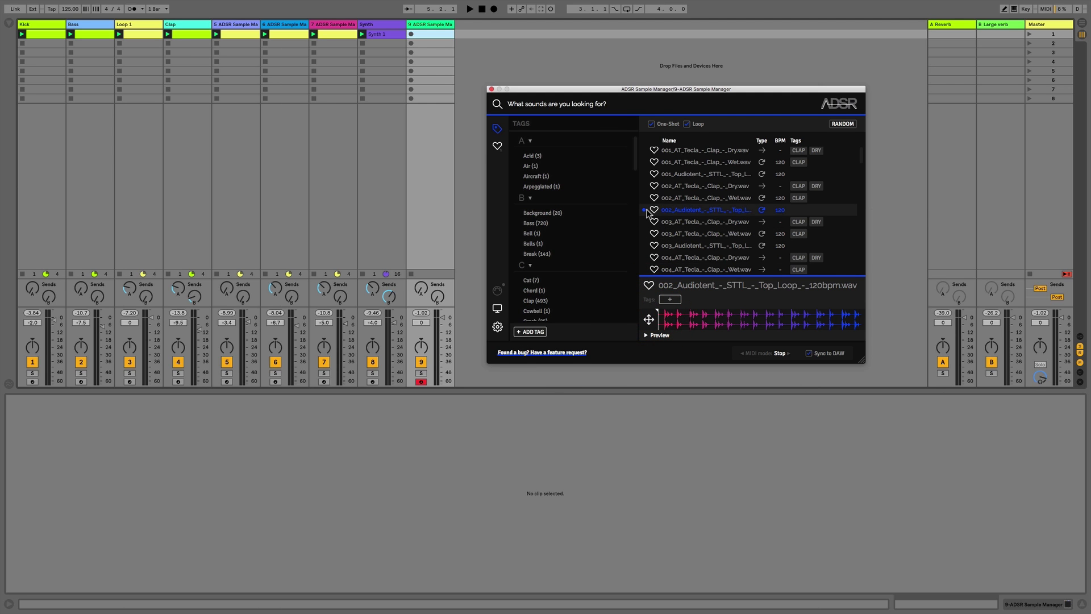
Exclude loops and audition the 003_AT_Tecla clap and Clap_8.wav
click(688, 124)
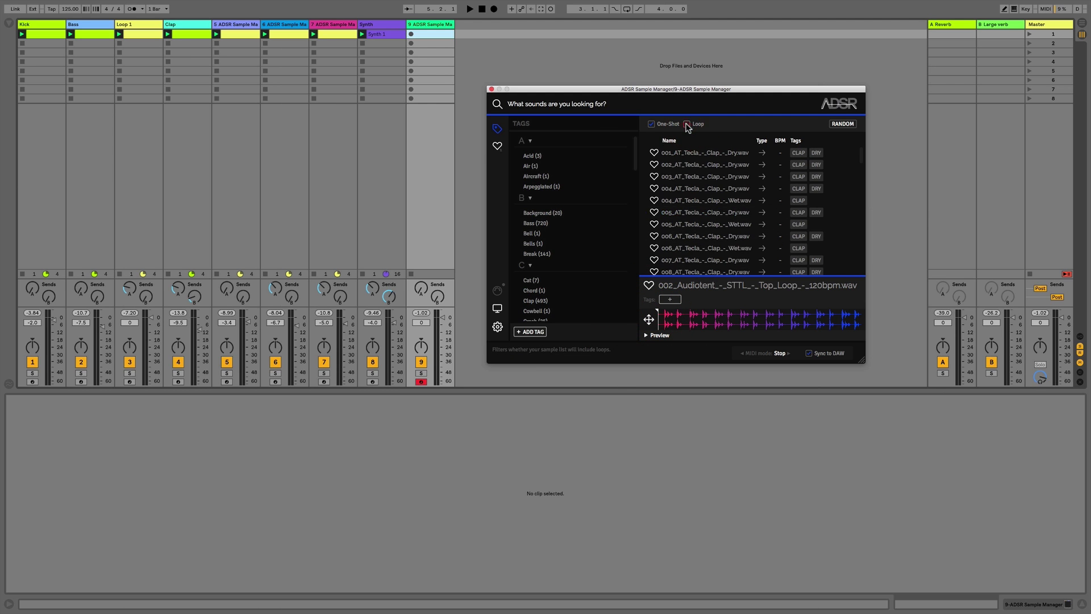
click(688, 175)
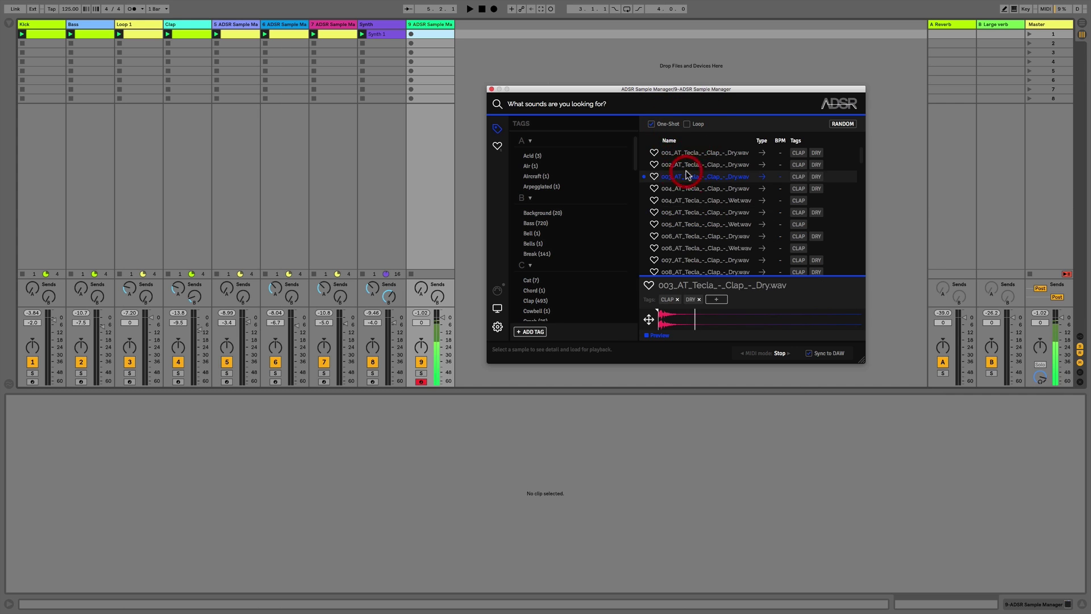
scroll(674, 247, down, 20)
scroll(673, 250, down, 5)
click(682, 247)
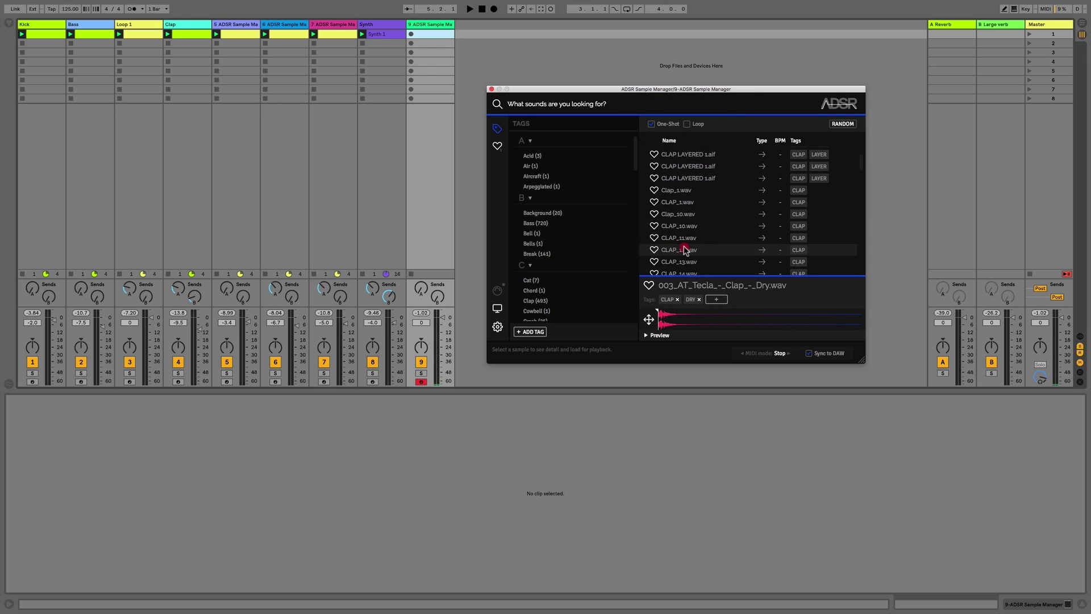
Load the HAT_15.wav closed hi-hat from further down the list
scroll(685, 251, down, 2)
scroll(685, 250, down, 3)
click(685, 247)
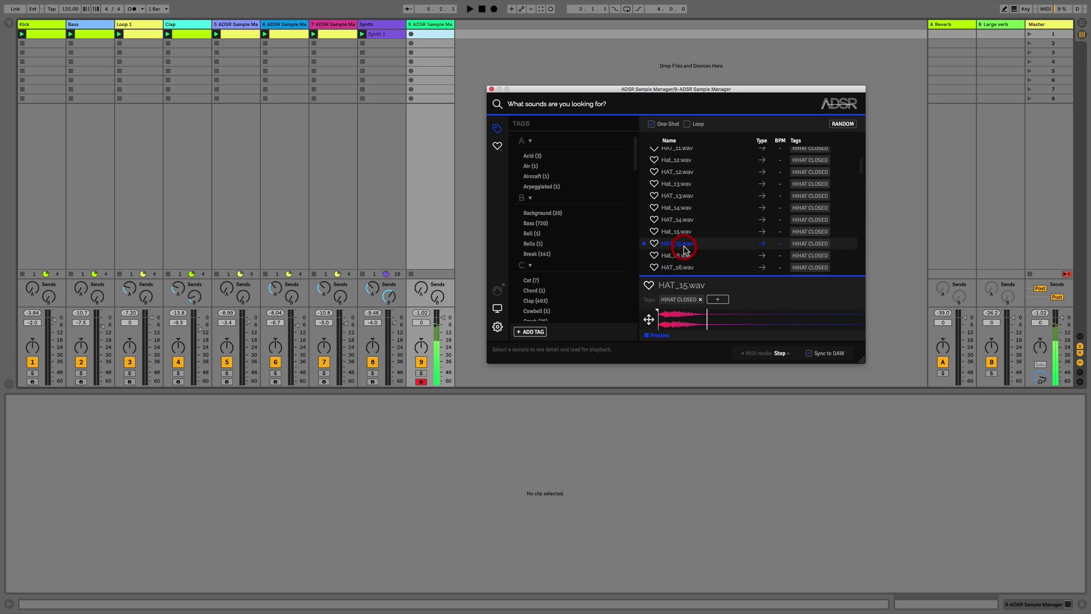
scroll(685, 251, down, 8)
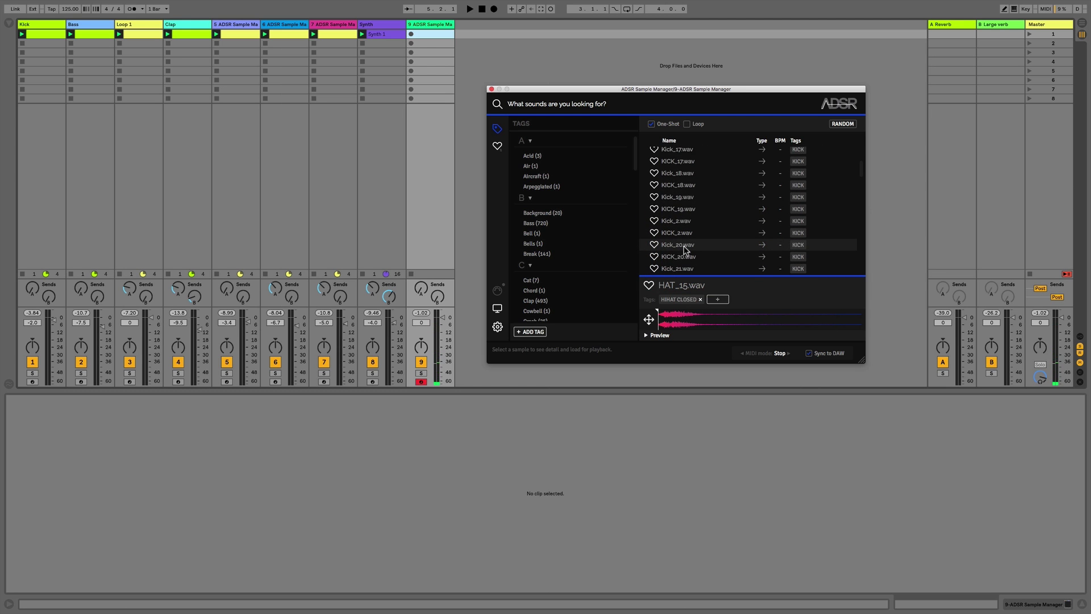
scroll(685, 249, up, 4)
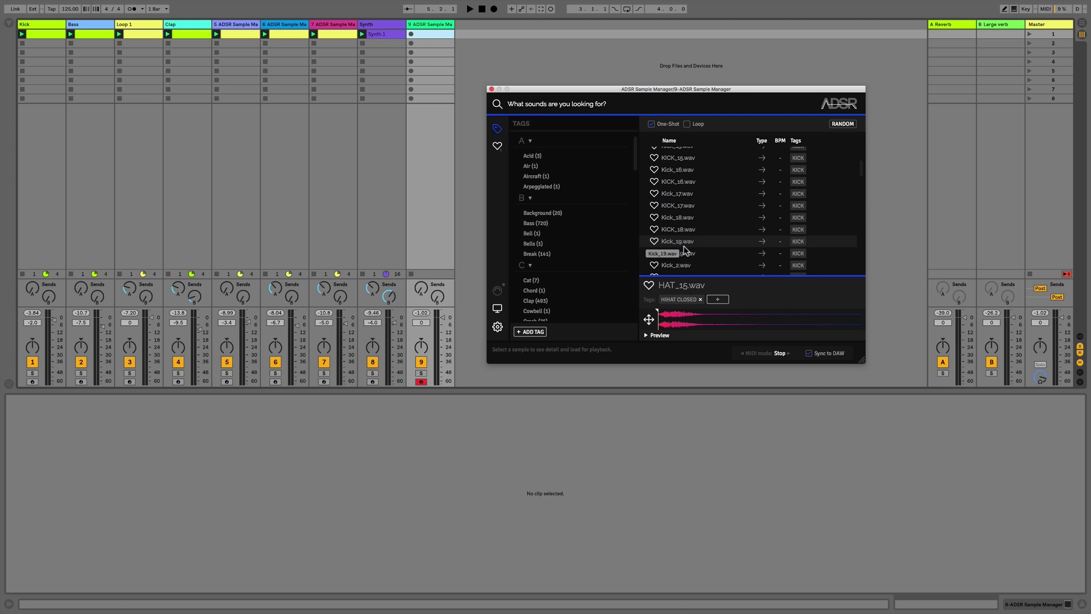
scroll(684, 245, up, 2)
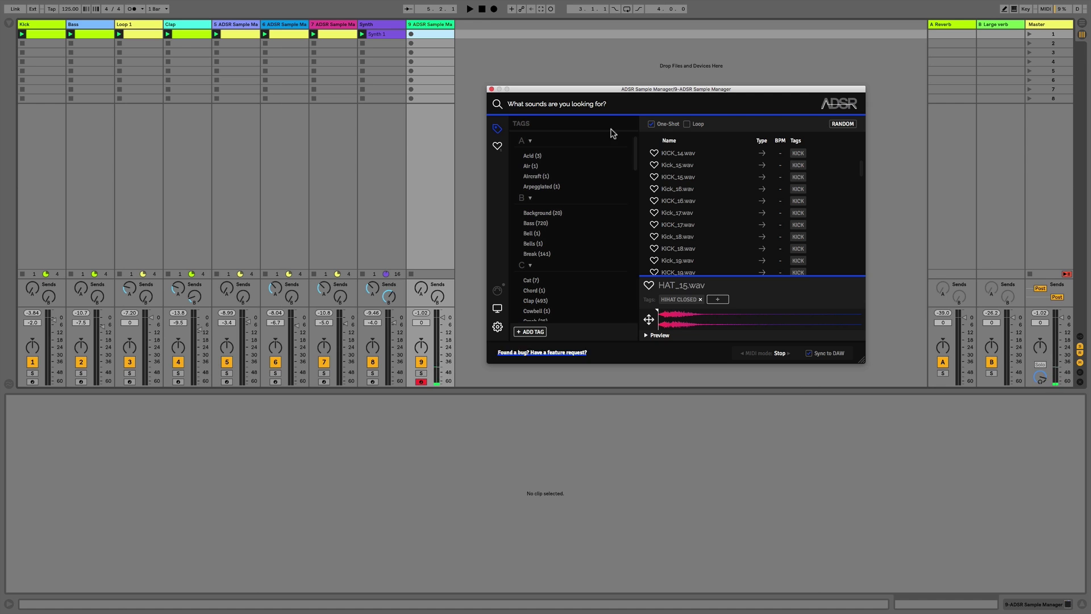
Include loops, switch MIDI mode from Stop to Loop, and exclude one-shots
click(687, 123)
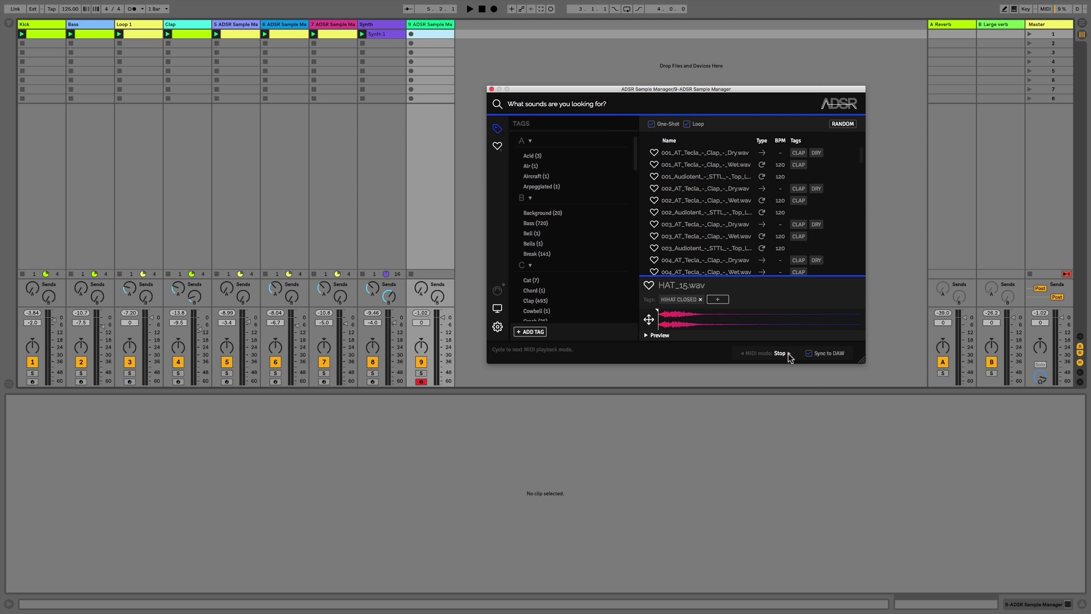
click(788, 353)
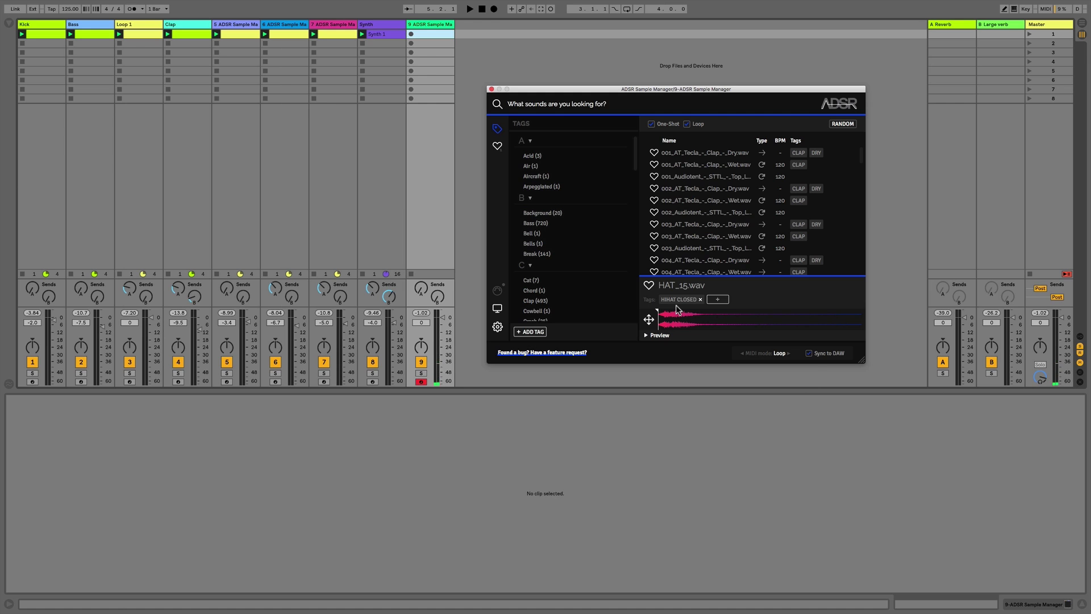
click(651, 124)
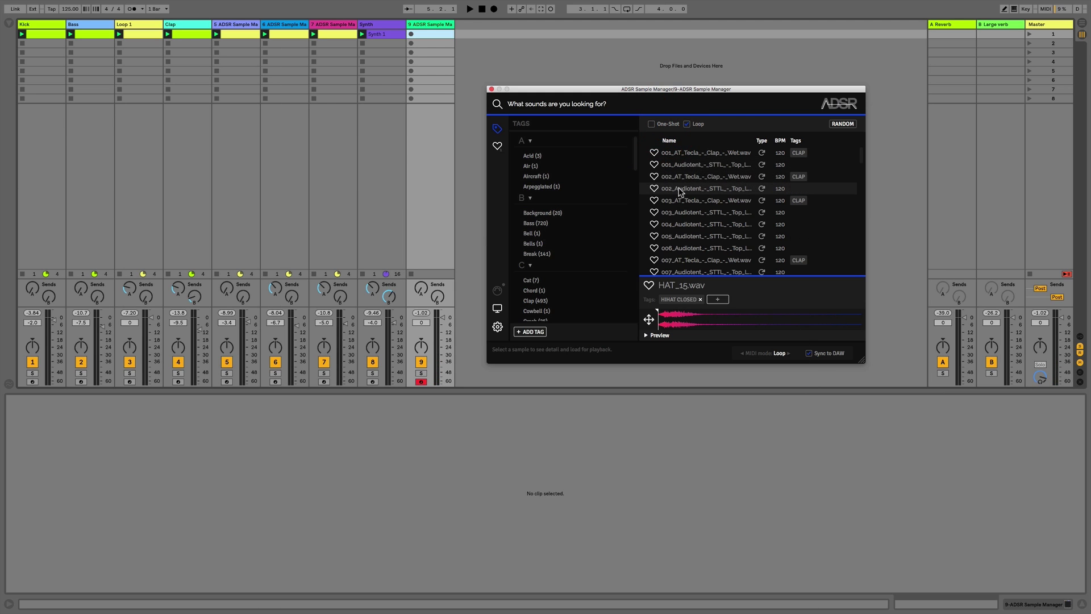
Create a MIDI clip on track 9, extend it to 16 bars, and add a legato C3 note
double_click(427, 35)
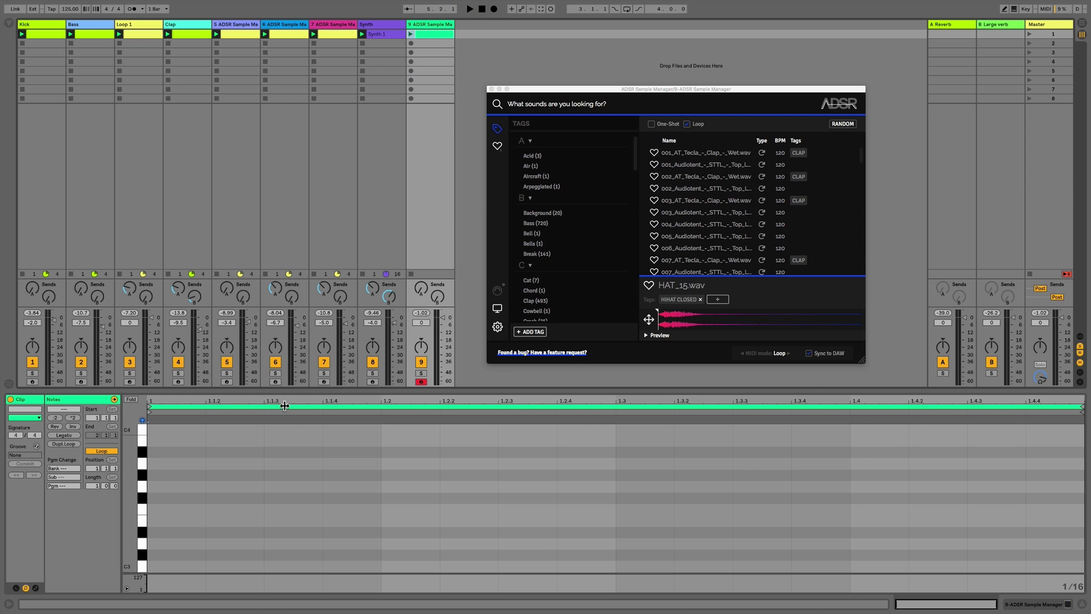
right_click(285, 405)
click(297, 412)
right_click(307, 410)
click(310, 414)
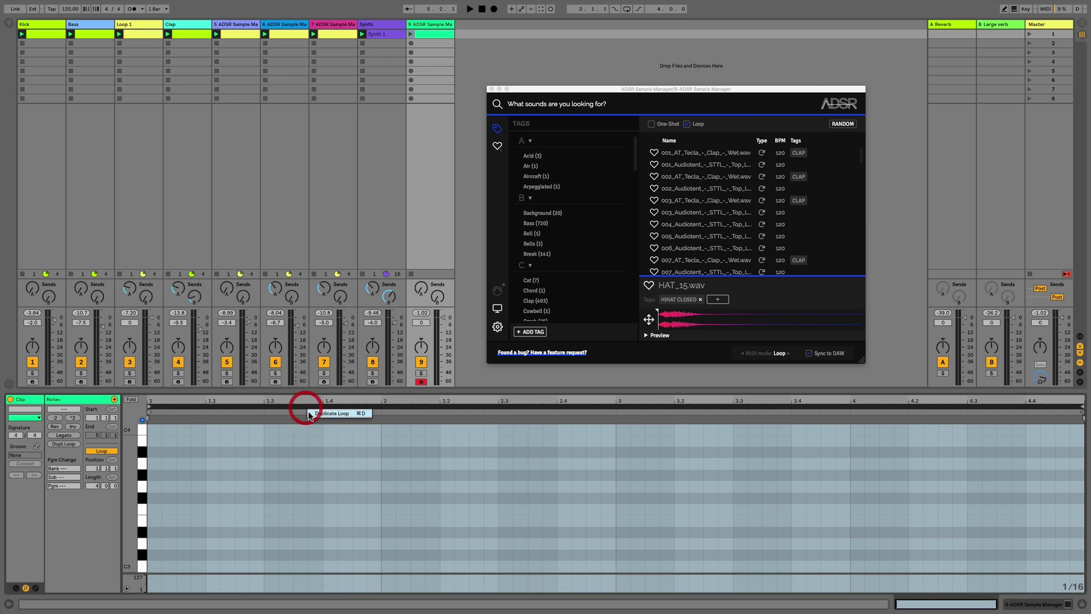
click(309, 414)
right_click(318, 408)
click(325, 412)
right_click(322, 408)
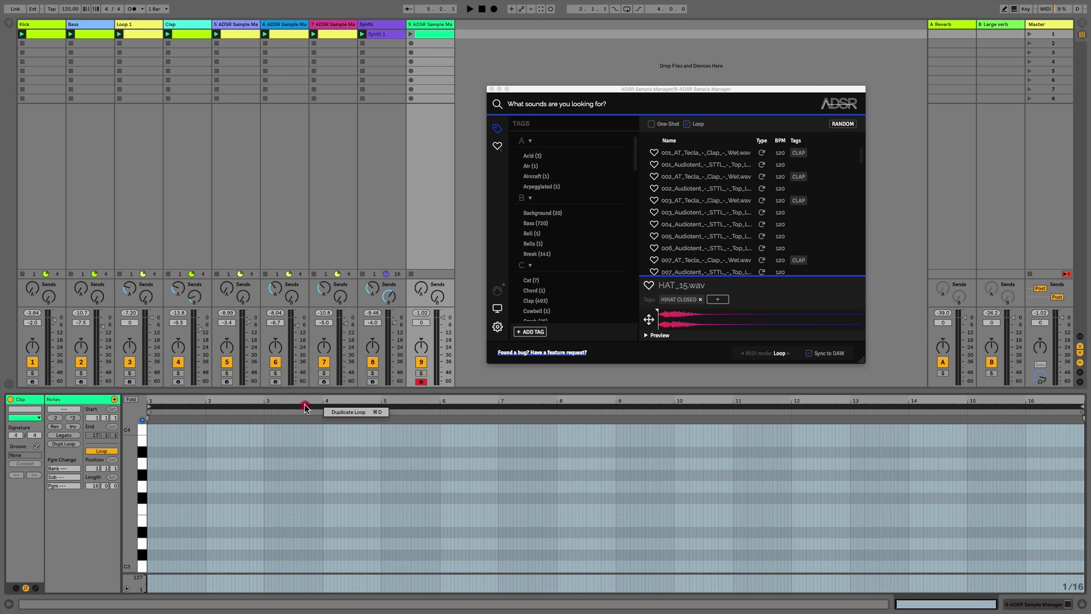
click(304, 407)
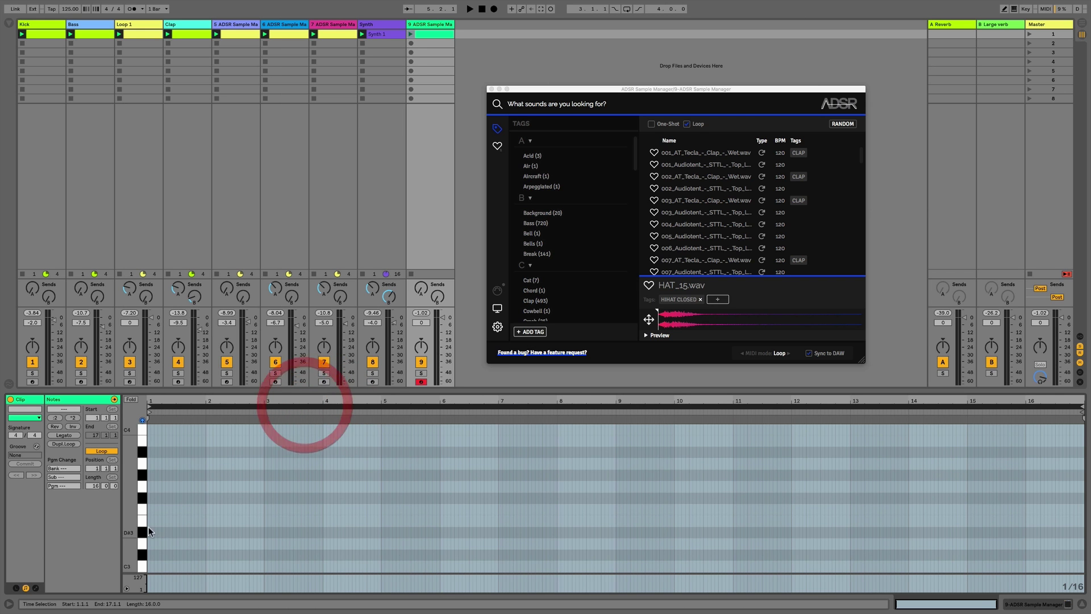
double_click(148, 567)
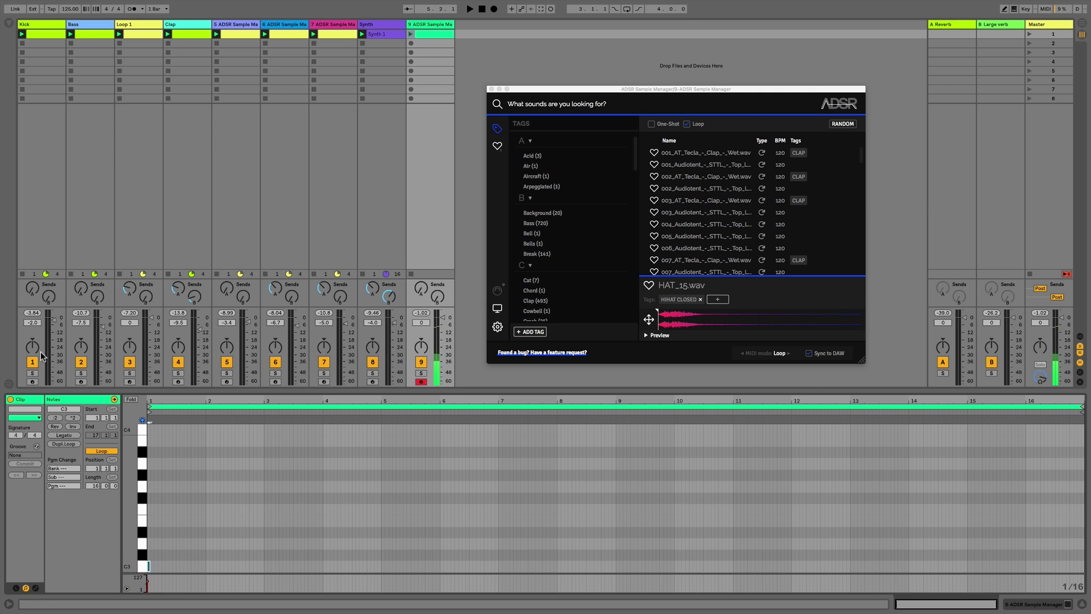
click(56, 434)
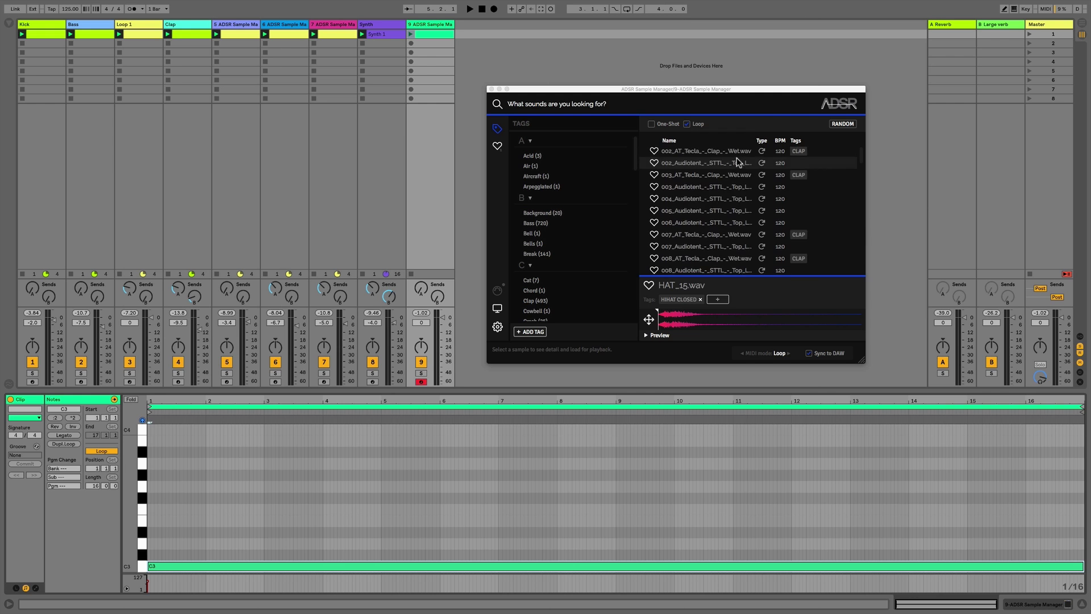
Load the 002_Audiotent top loop, set track 9 to -6 dB, and play then stop the clip
click(694, 190)
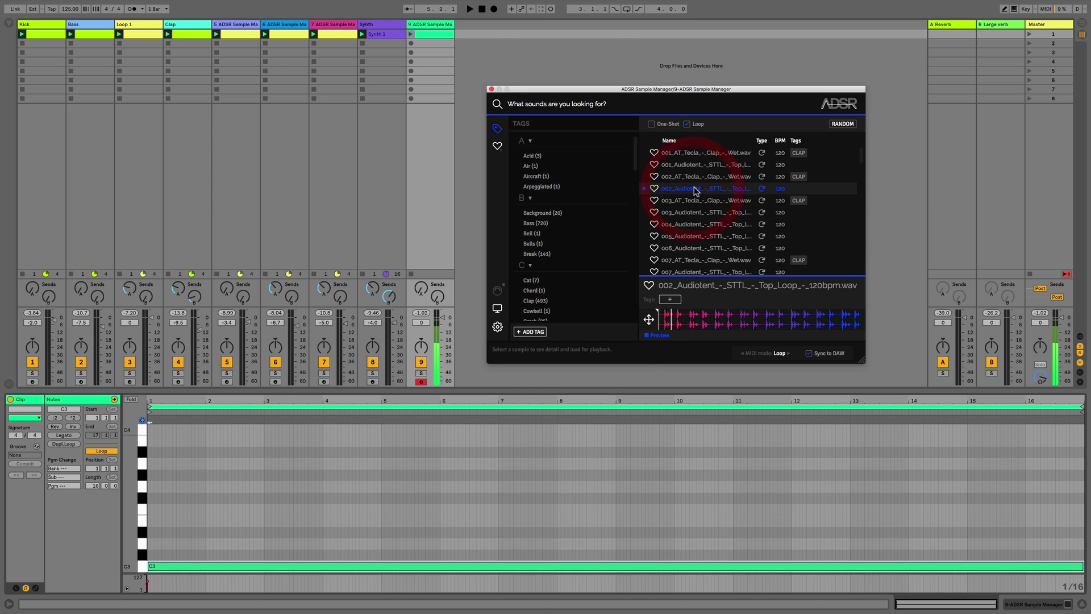
click(647, 337)
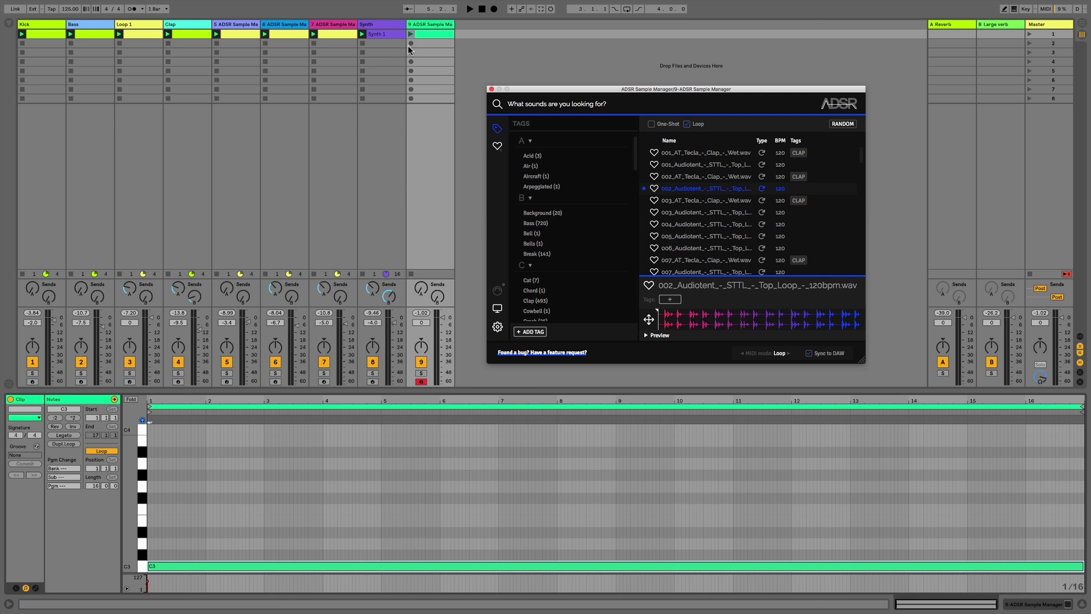
drag(443, 316, 443, 323)
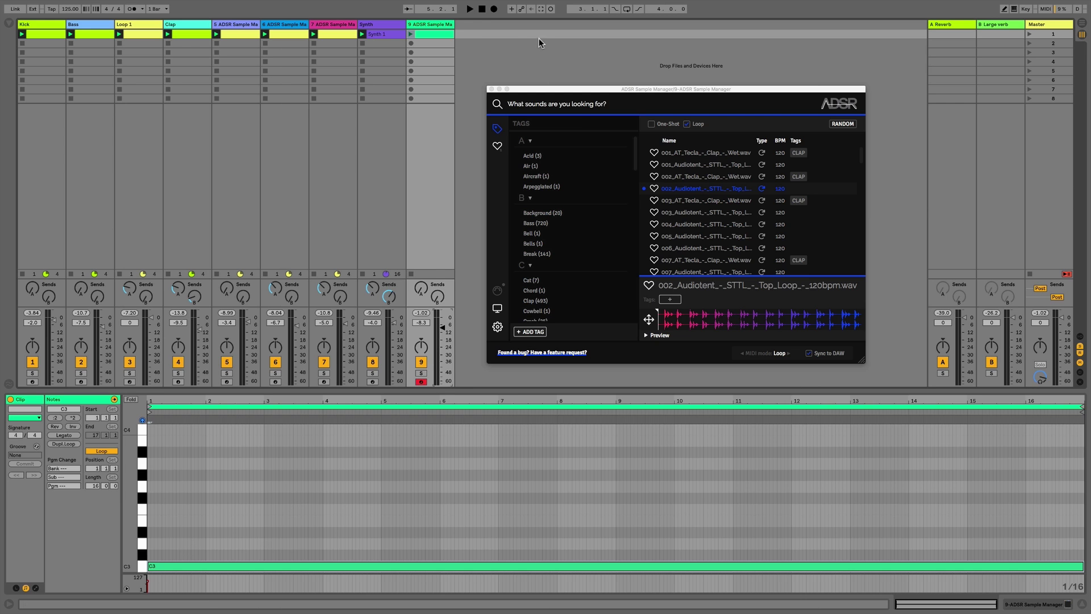
click(411, 34)
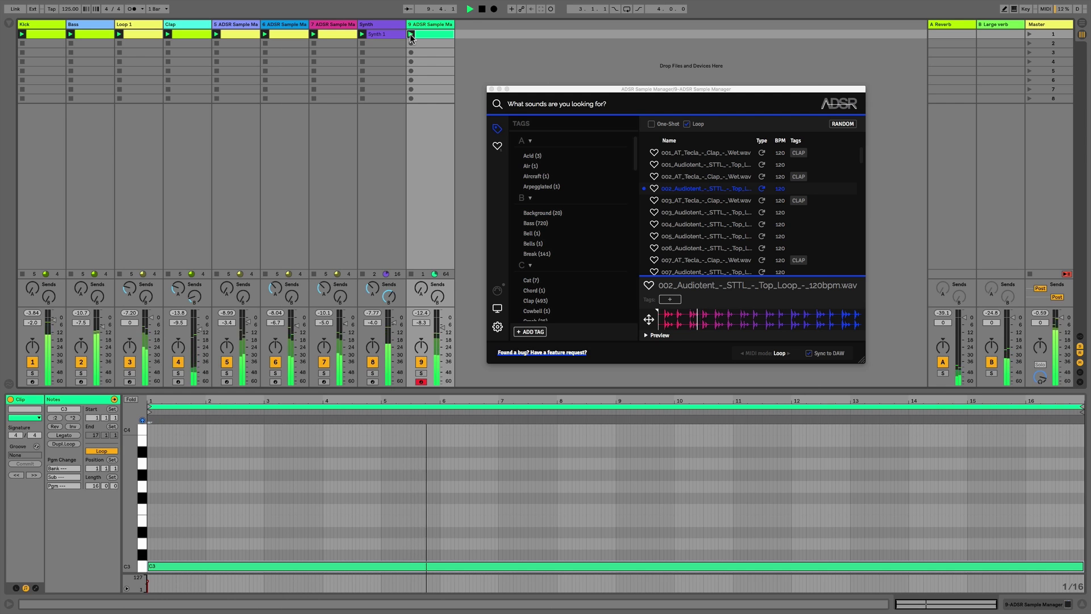
key(space)
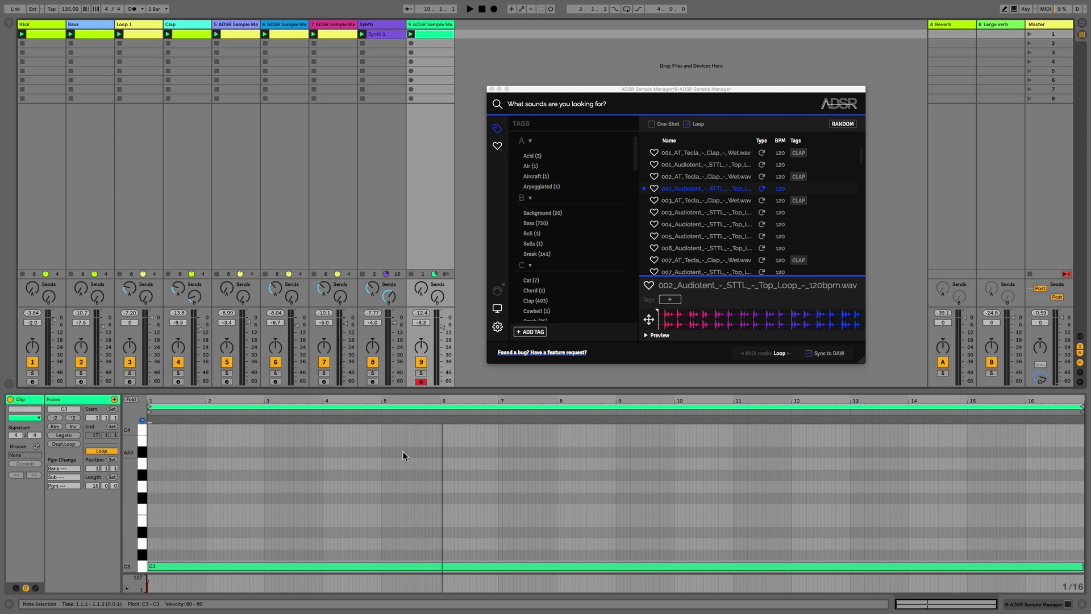
List only one-shots, load 005_AT_Tecla_-_Clap_-_Dry.wav, and trigger it twice with the A key
click(651, 124)
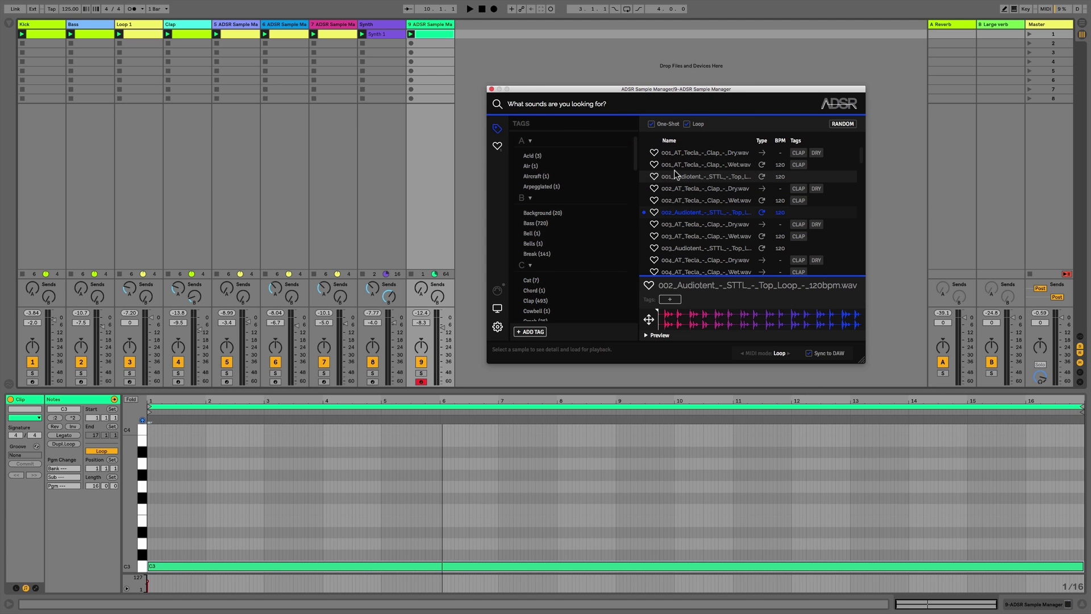
scroll(714, 179, down, 5)
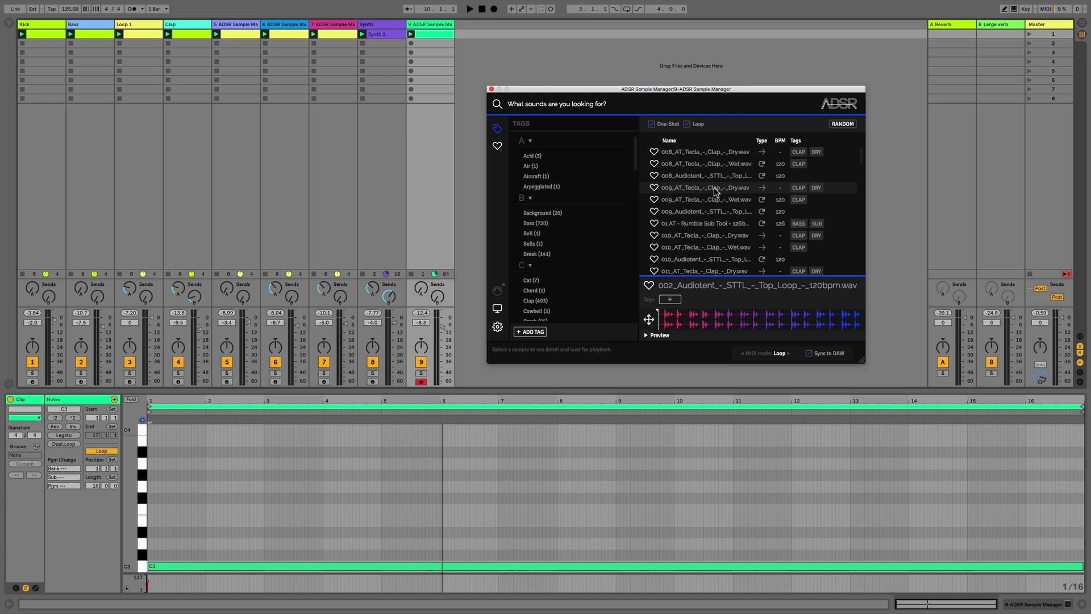
click(687, 124)
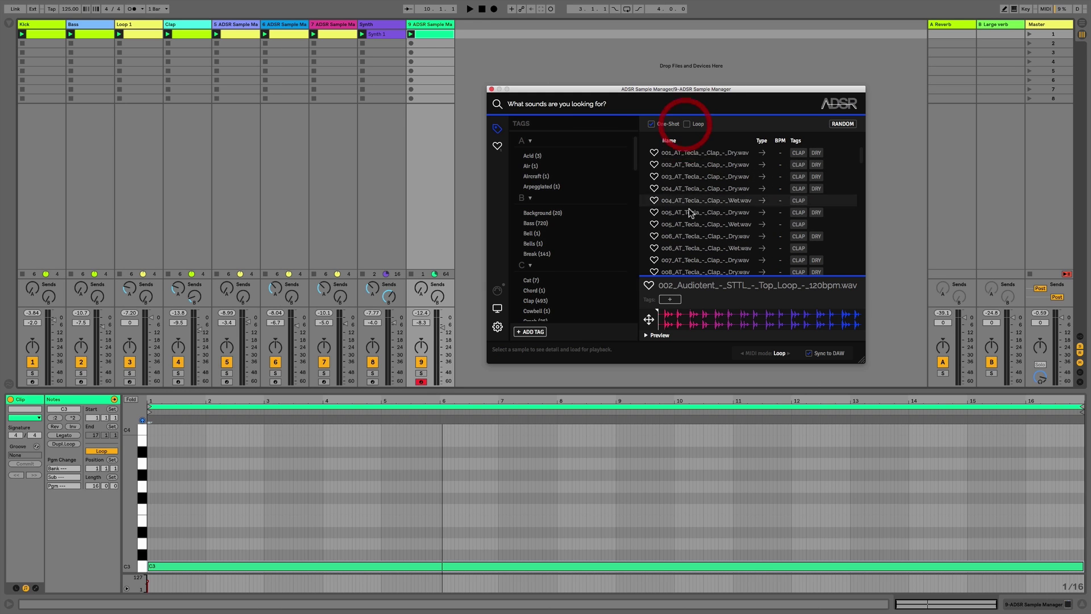
click(689, 212)
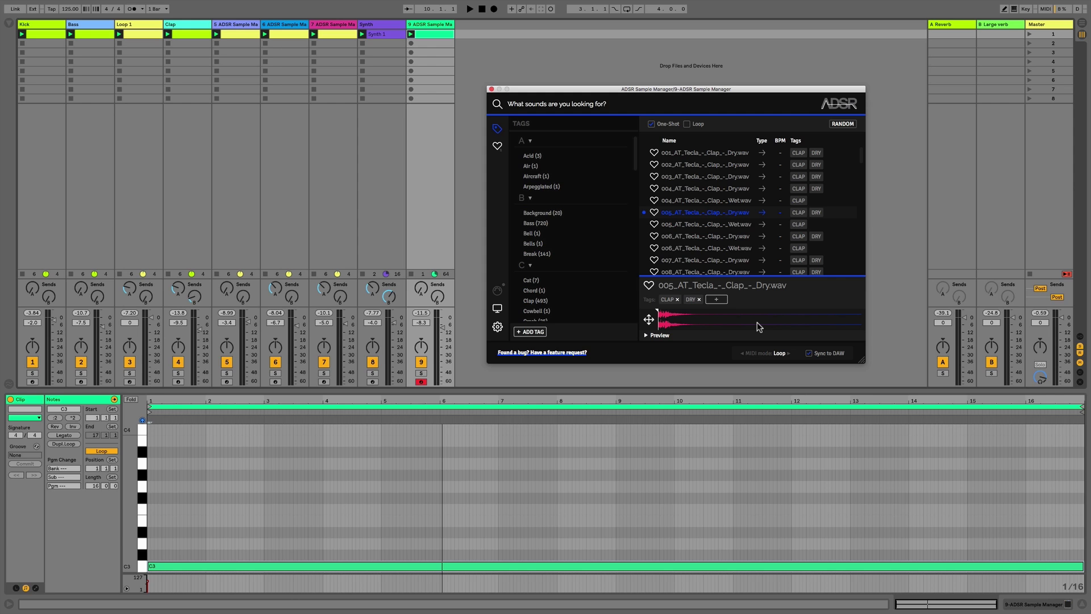
key(a)
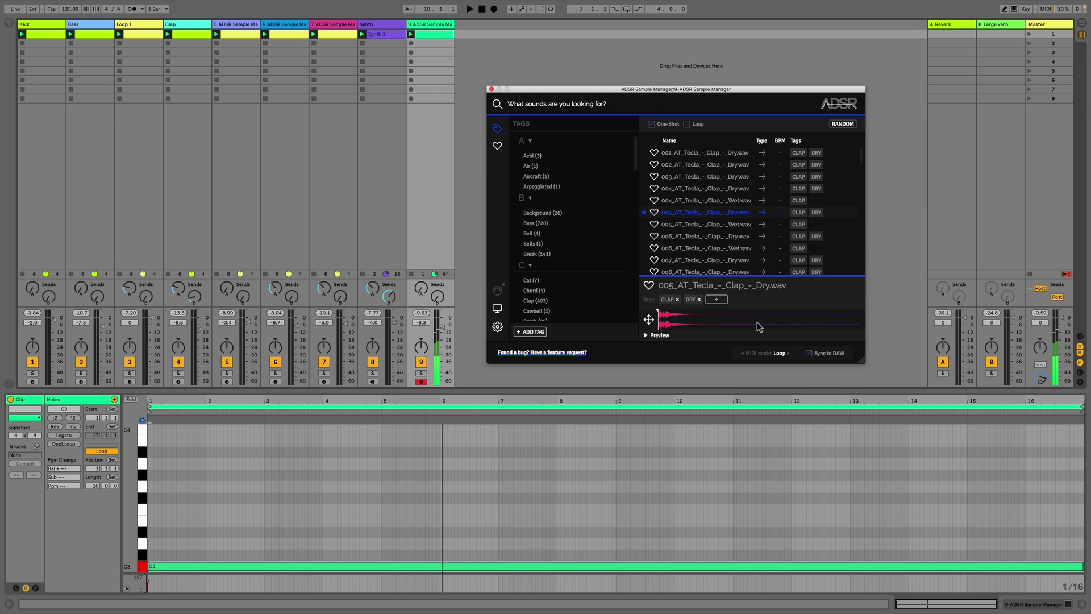
key(a)
key(a)
key(a)
key(a)
key(a)
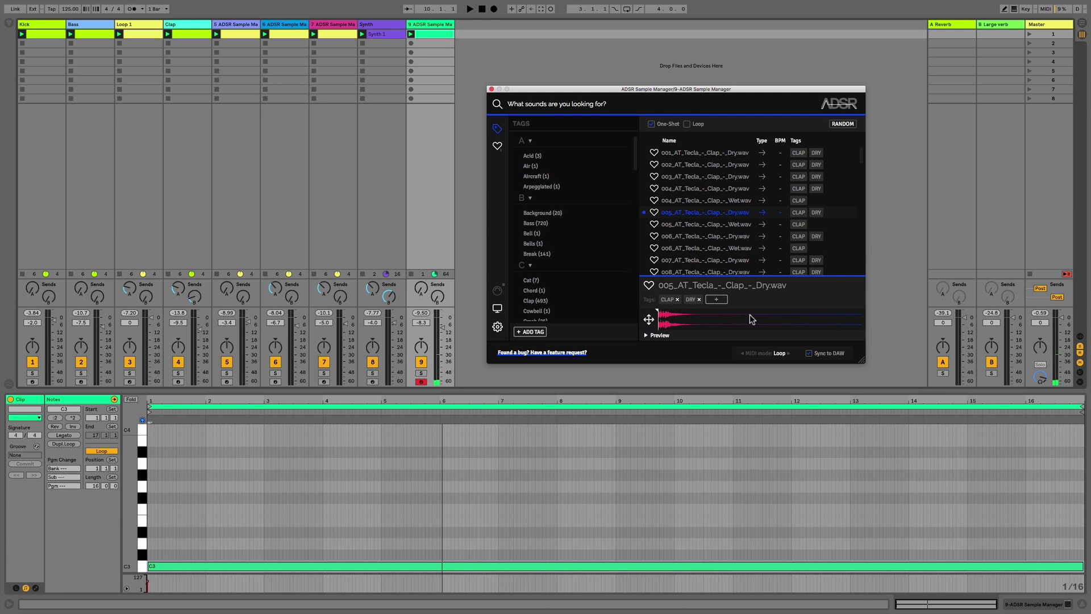
Set MIDI mode to Full, show loops, load the 003_Audiotent top loop, and start playback
click(777, 352)
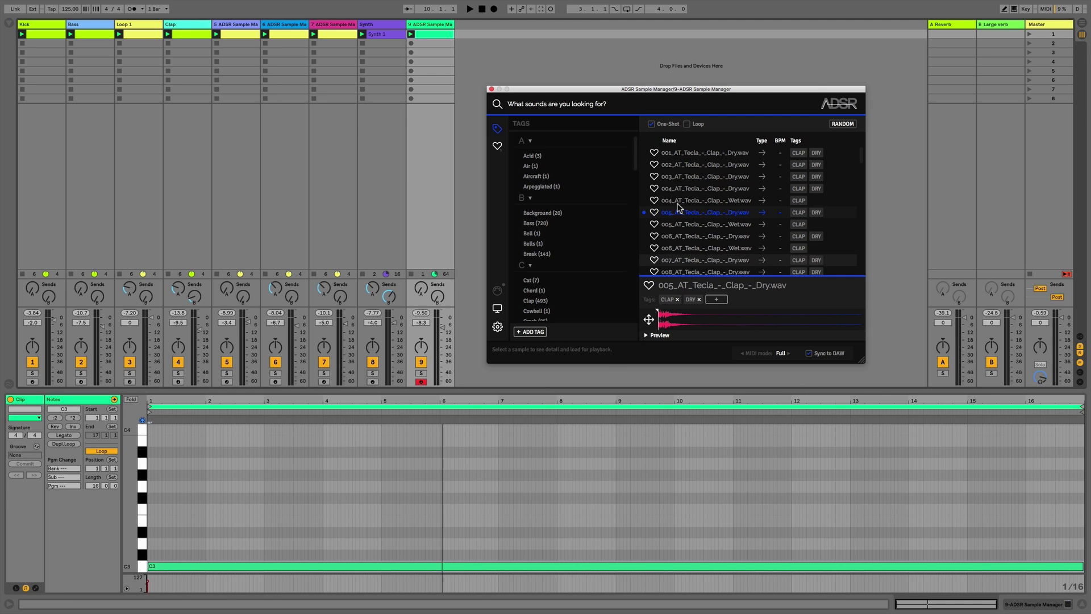
click(686, 124)
click(668, 201)
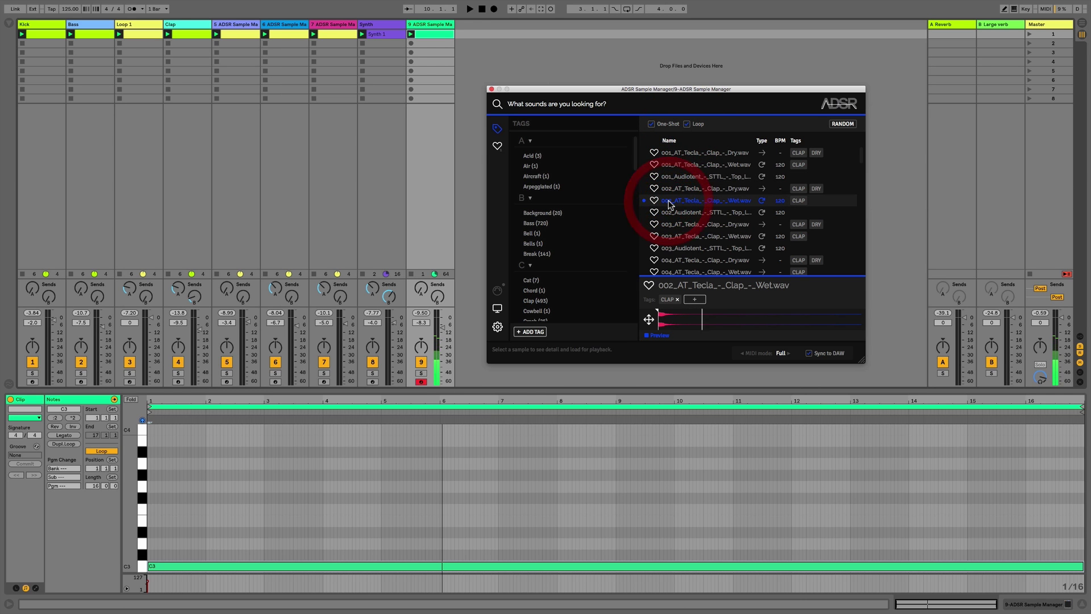
click(673, 185)
click(688, 247)
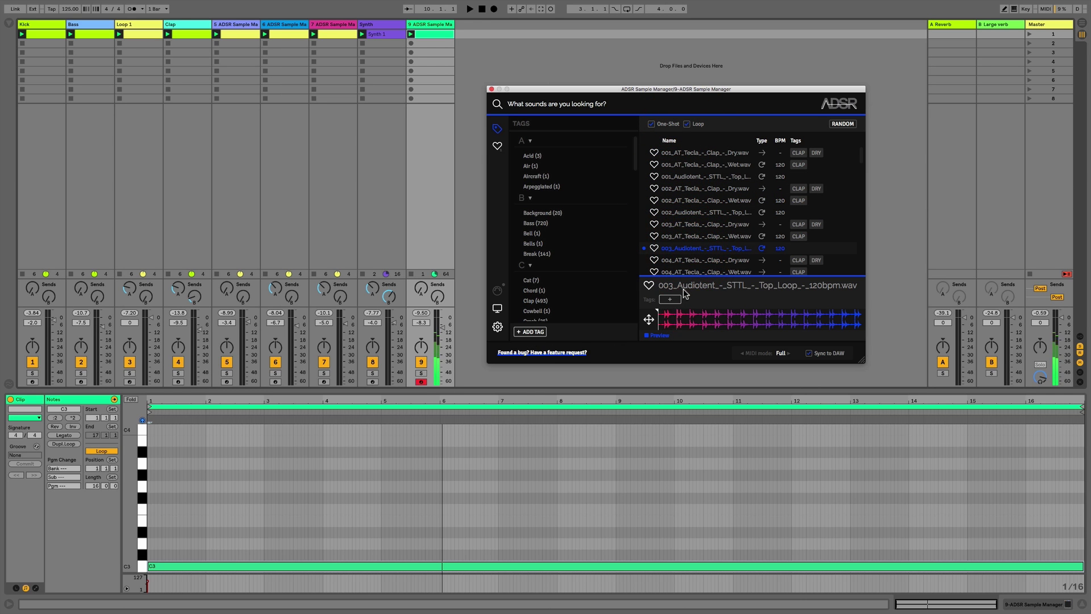
key(space)
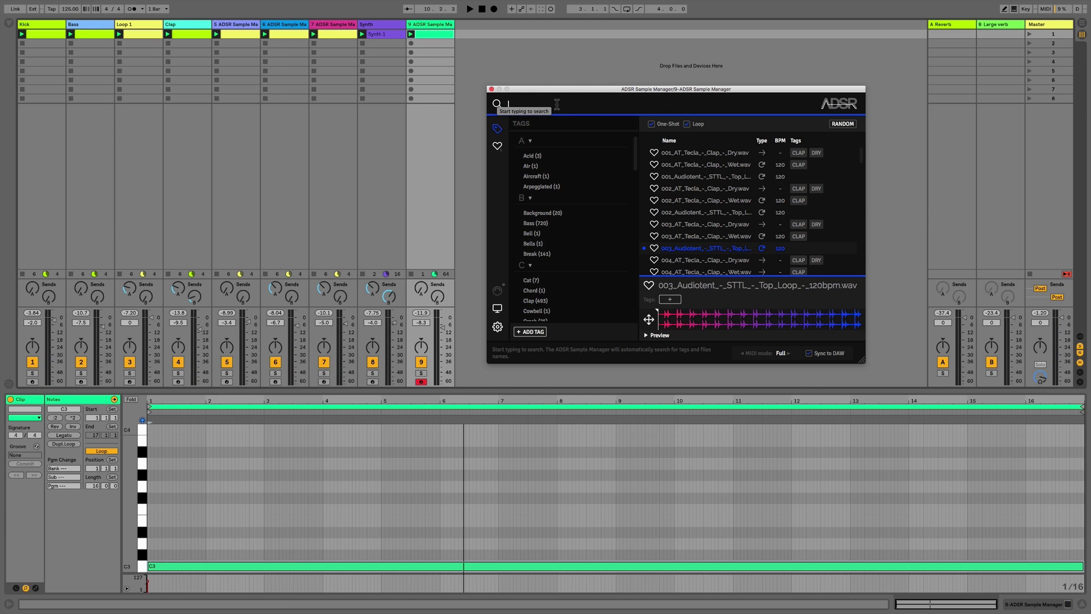
Search 'vox', shorten the C3 note to a sixteenth at bar 1, and load Time_Control_Vox-12C.wav
text(ox)
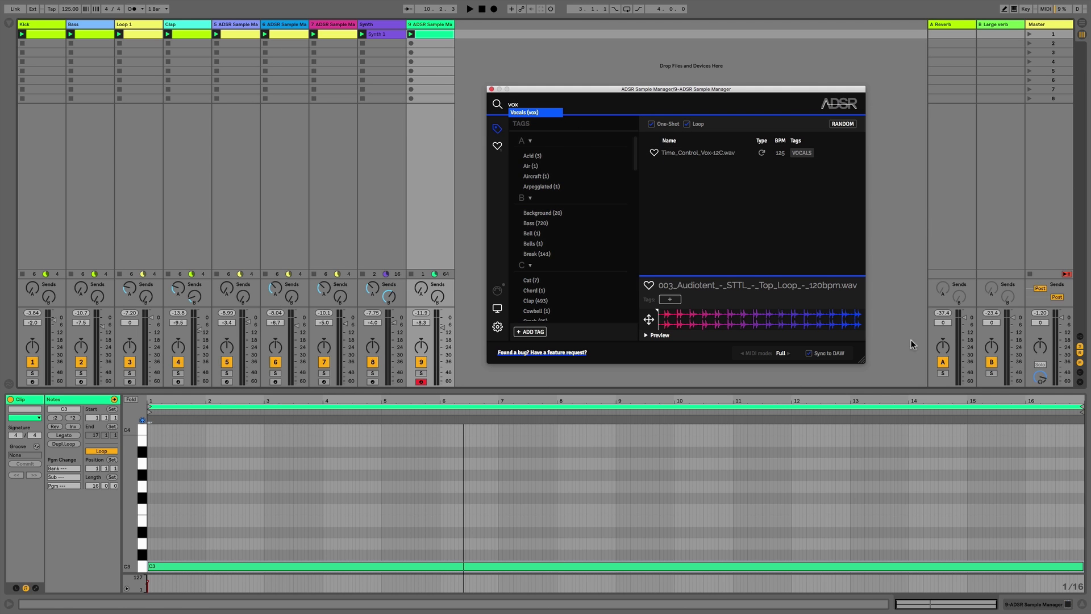
click(1080, 564)
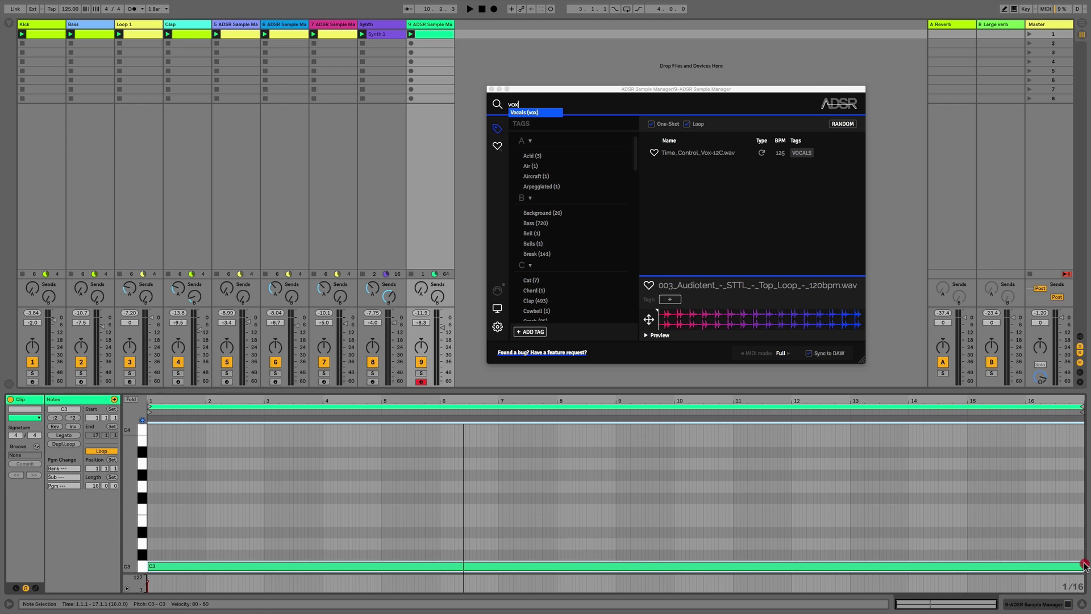
click(1020, 566)
drag(1021, 566, 154, 566)
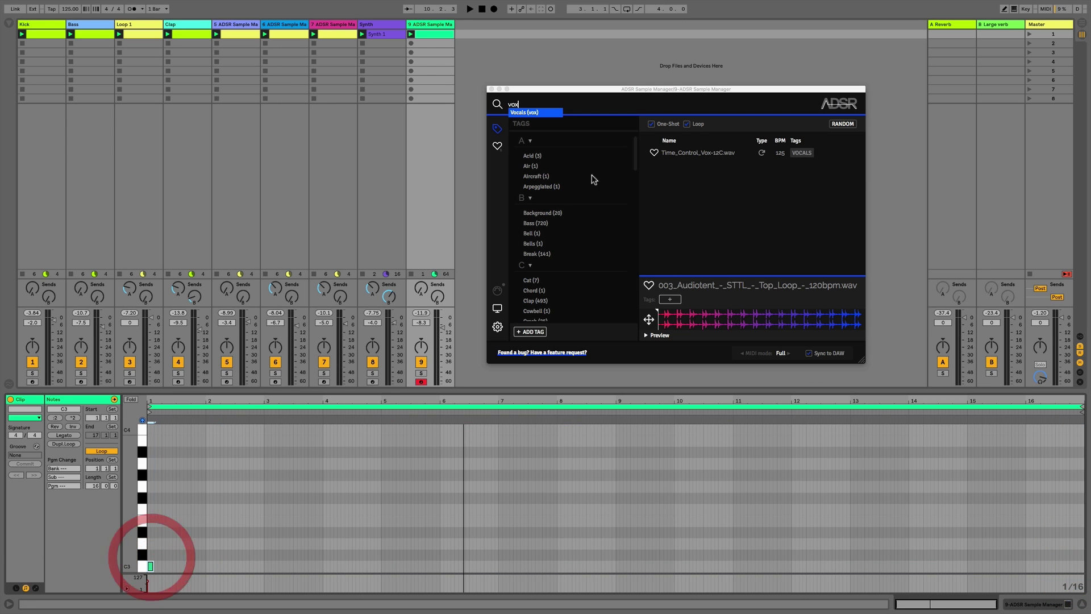
click(691, 153)
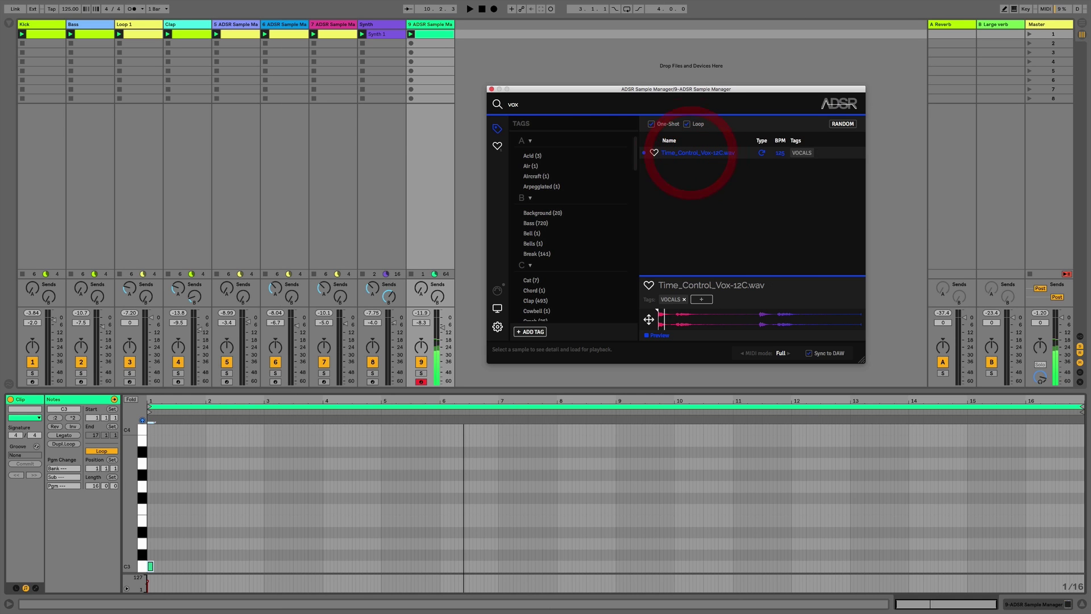
click(649, 319)
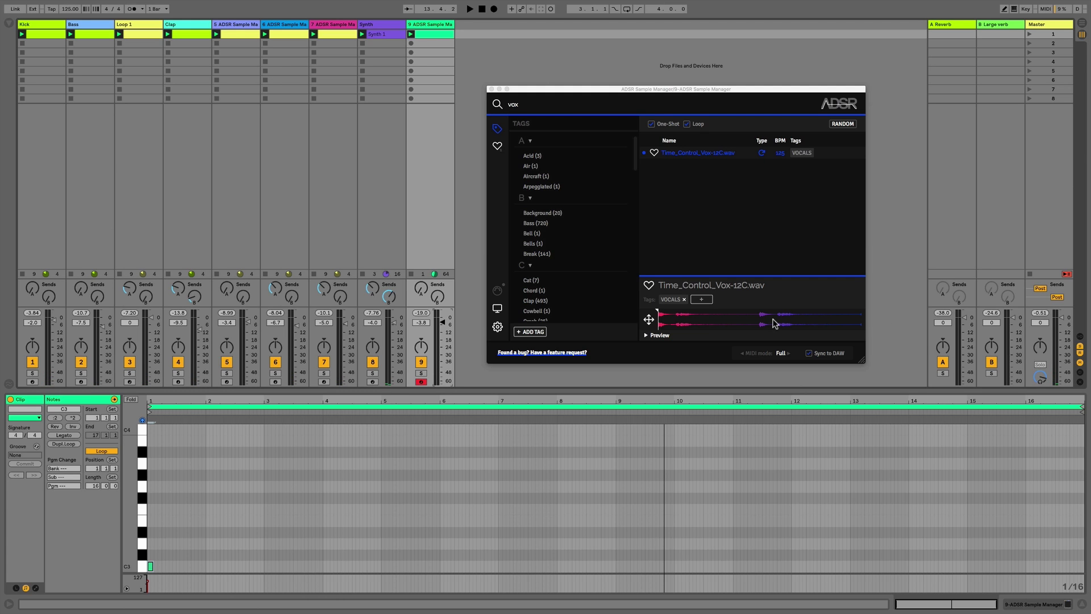
Replace the vox search with the PERCUSSION tag filter and clear track 9's first clip slot
click(540, 106)
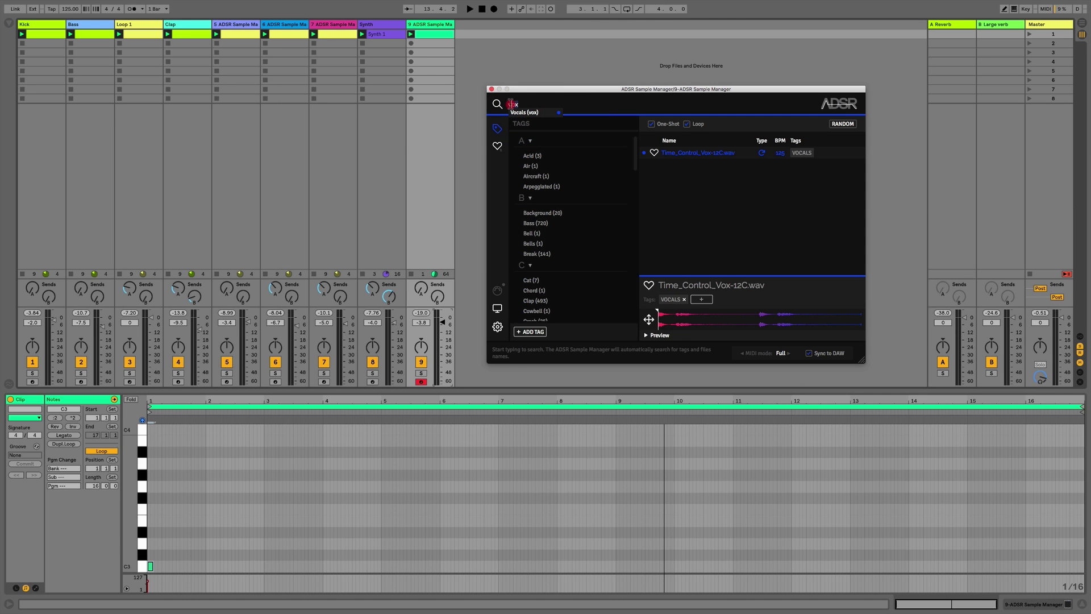
click(500, 104)
text(percus)
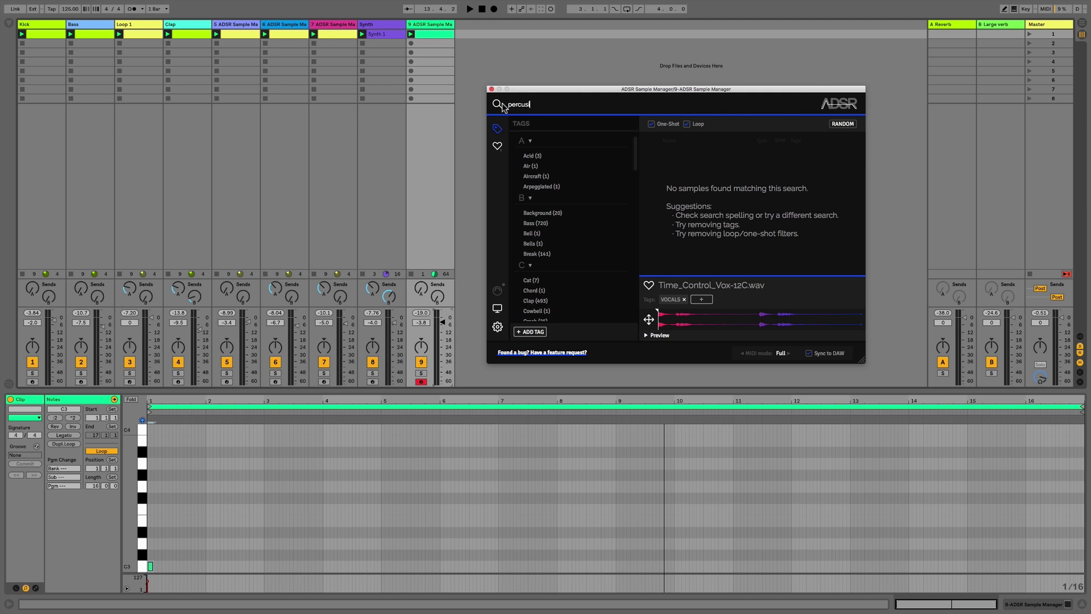
text(sion)
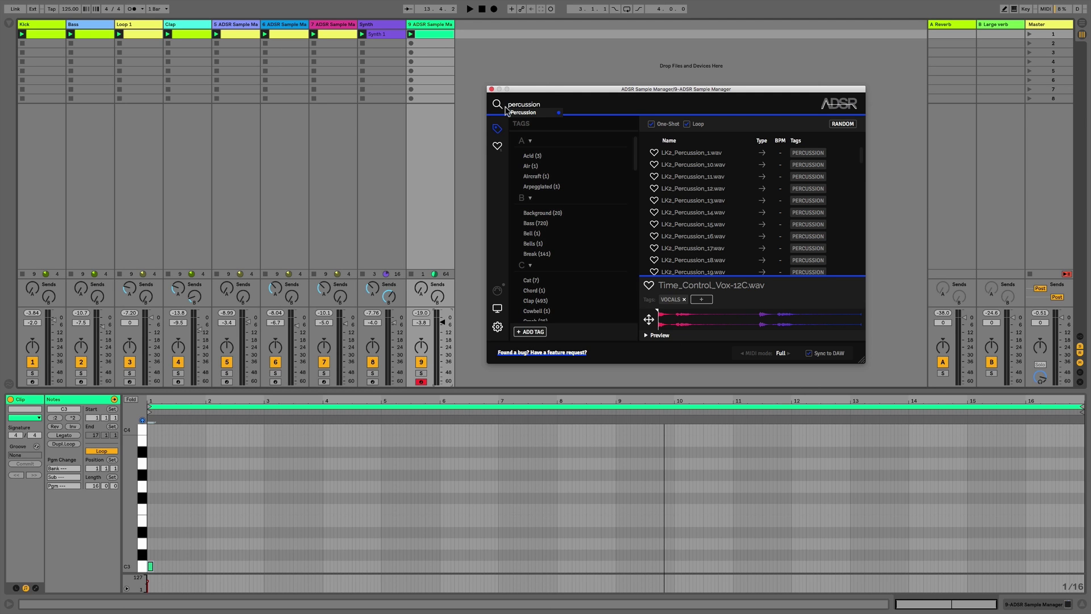
click(532, 118)
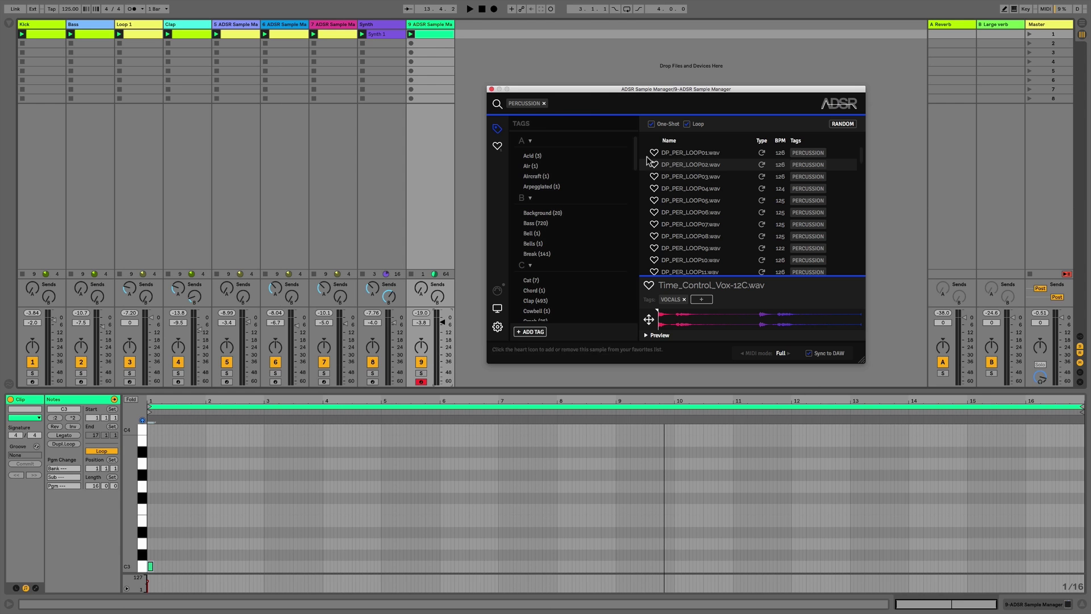
click(428, 38)
click(428, 36)
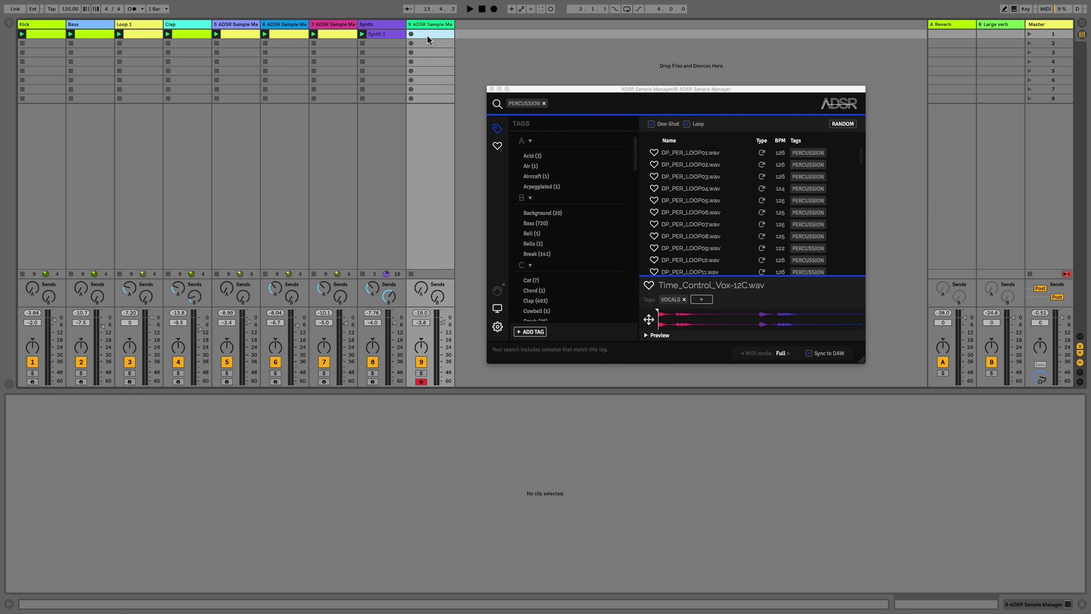
Create a new MIDI clip on track 9 and audition LK2_Percussion_2 and VEDH2 Percussion 106
double_click(427, 37)
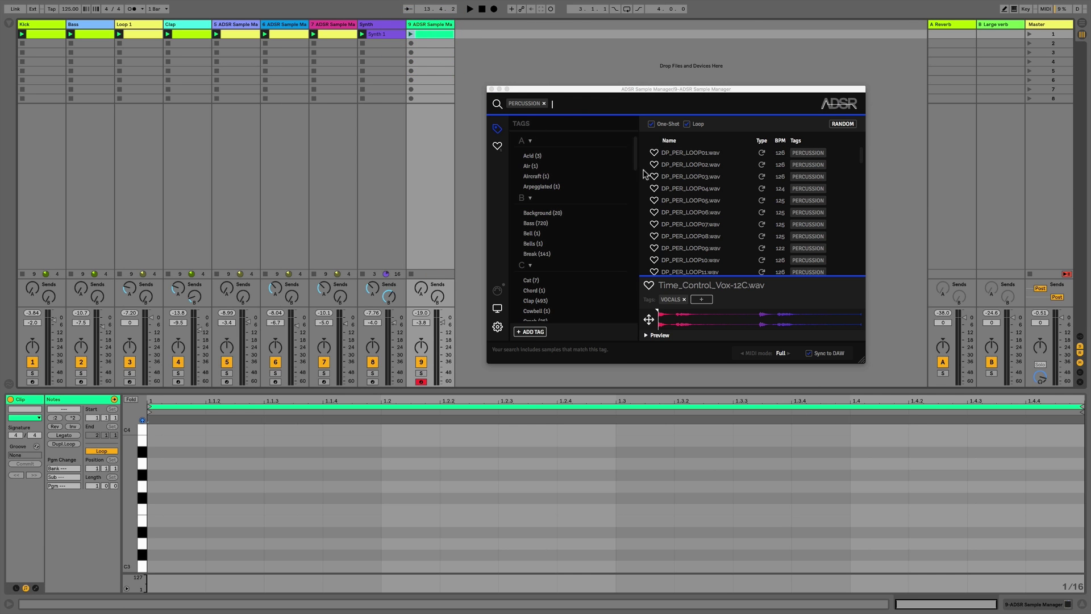
click(675, 201)
scroll(677, 200, down, 10)
click(676, 199)
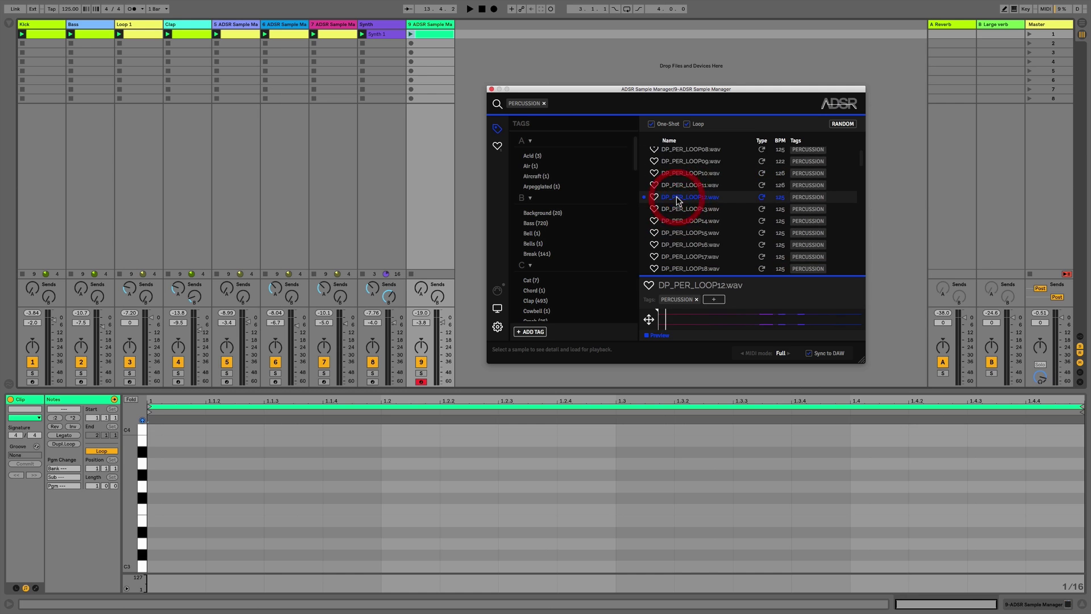
scroll(677, 199, down, 5)
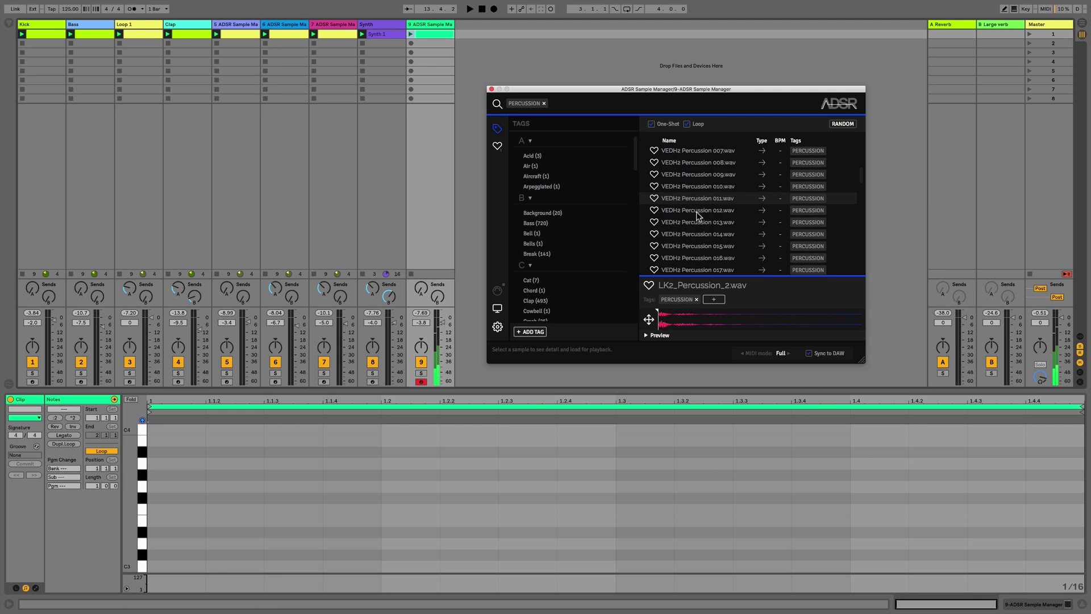
click(699, 215)
scroll(700, 227, down, 15)
click(701, 241)
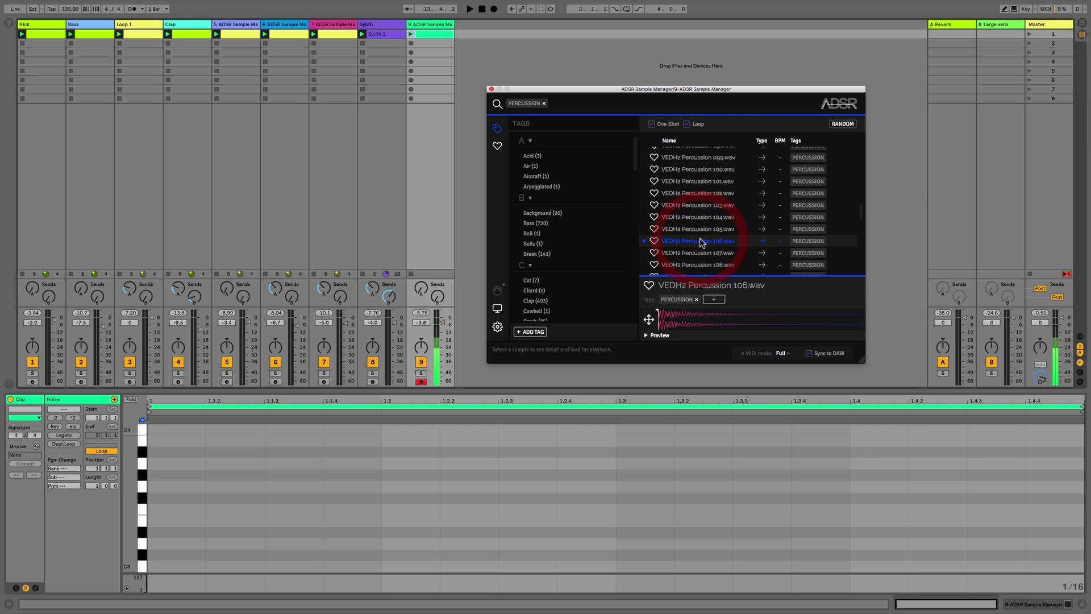
Try Percussion 071, then load VEDH2 Percussion 068.wav instead
scroll(701, 241, up, 3)
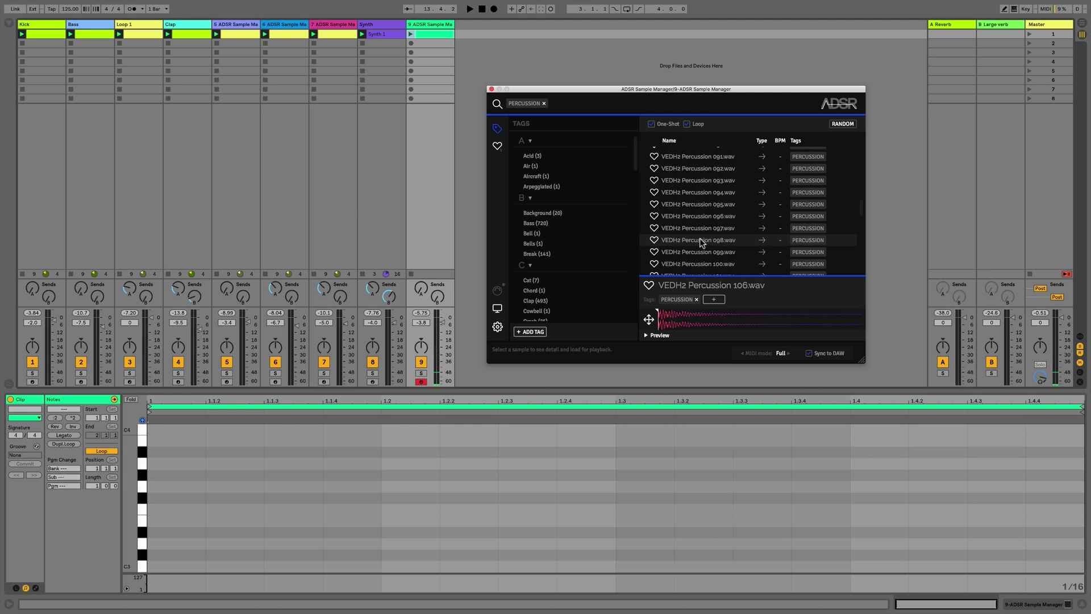
scroll(702, 241, up, 4)
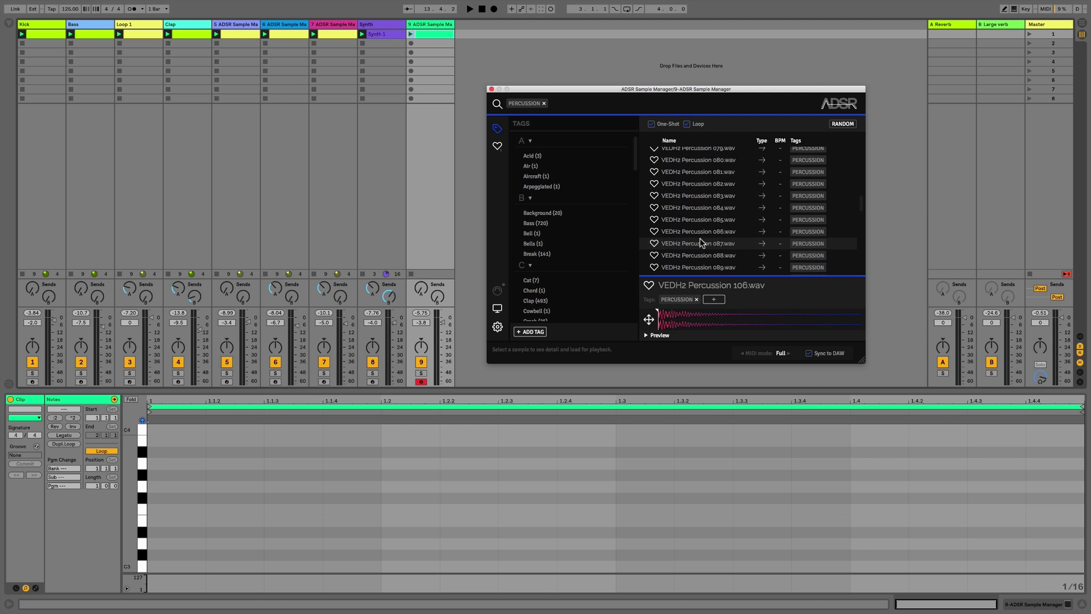
scroll(701, 241, up, 5)
click(701, 243)
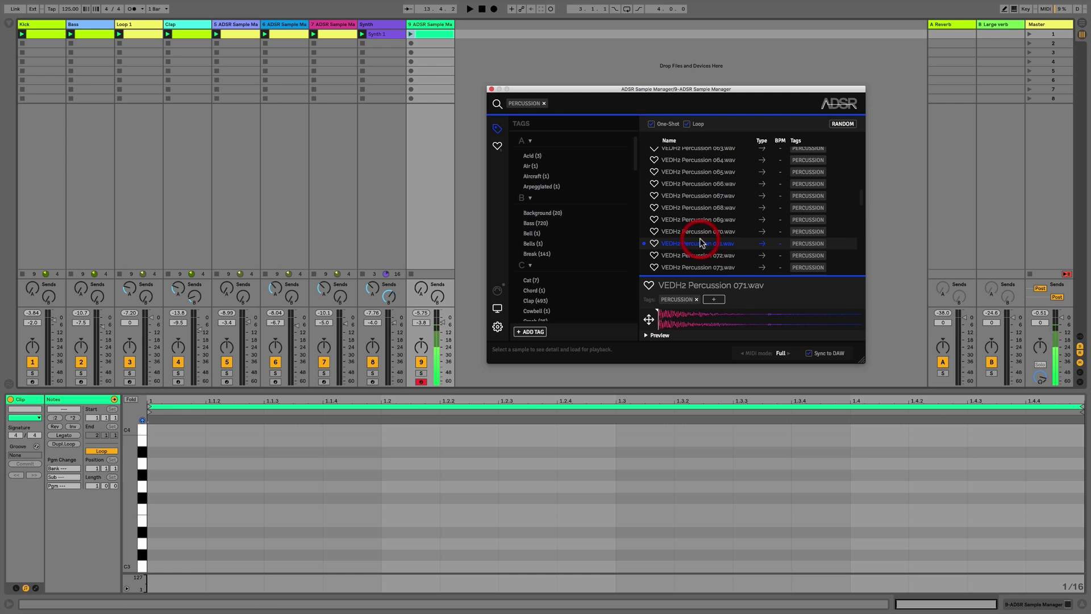
click(706, 209)
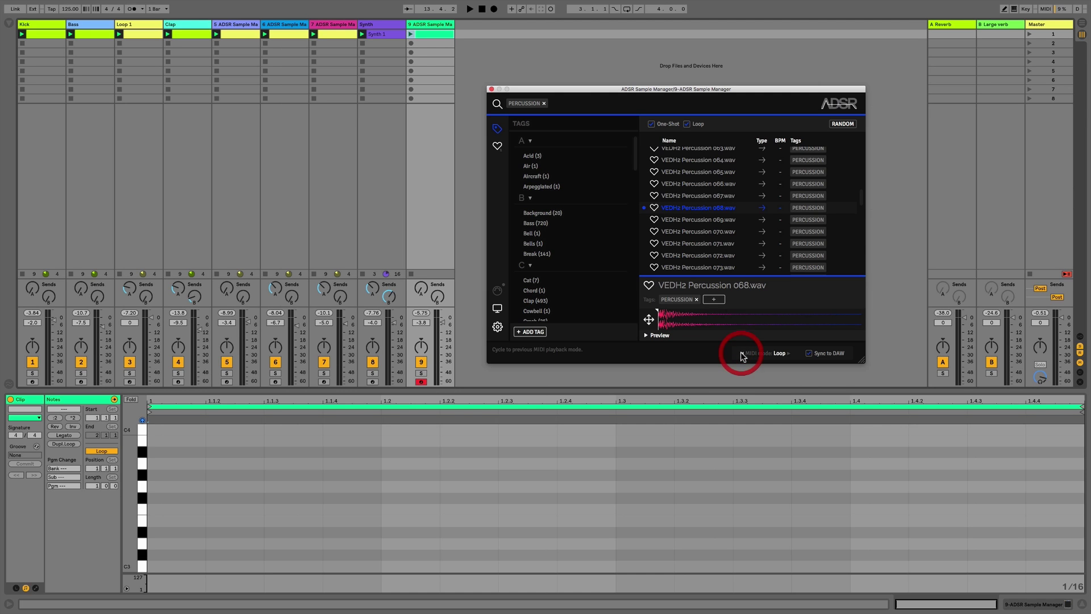
Audition the percussion sample twice at C3, then launch track 9's clip to start playback
key(a)
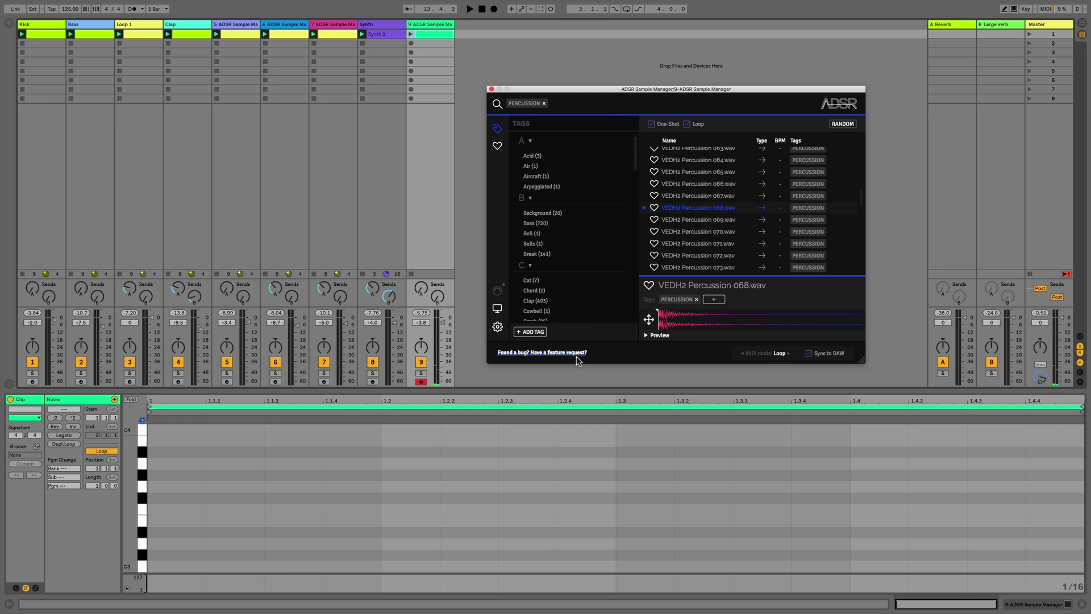
key(a)
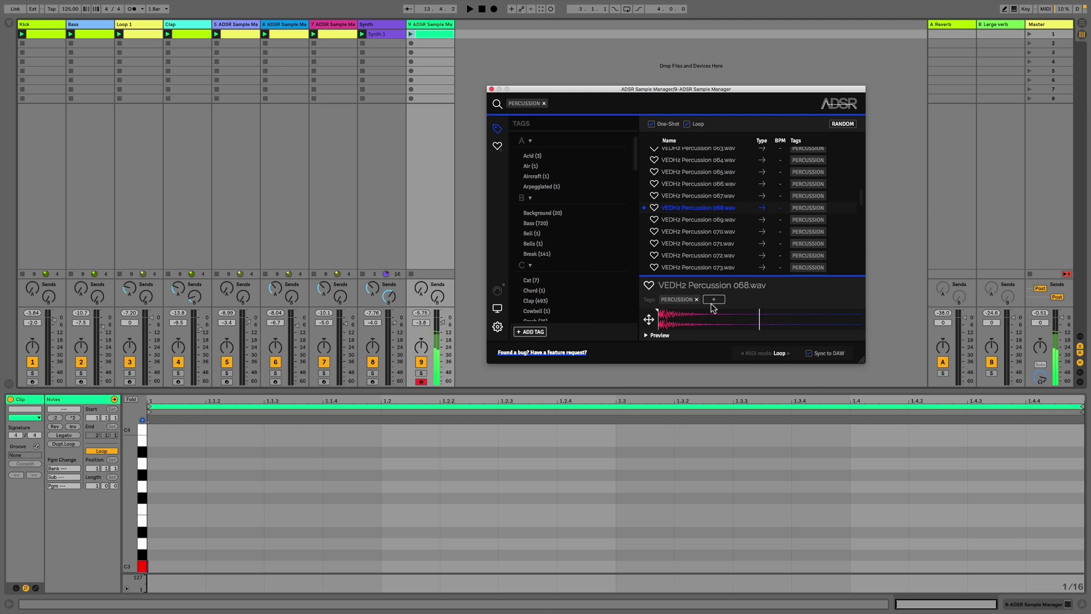
click(411, 34)
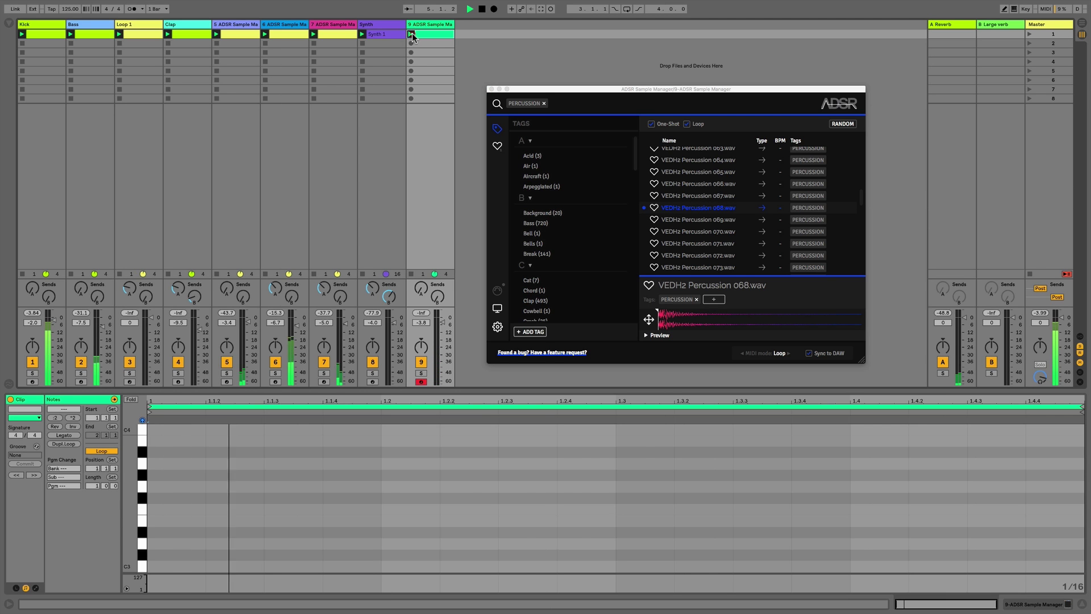
scroll(539, 482, down, 1)
scroll(538, 483, down, 1)
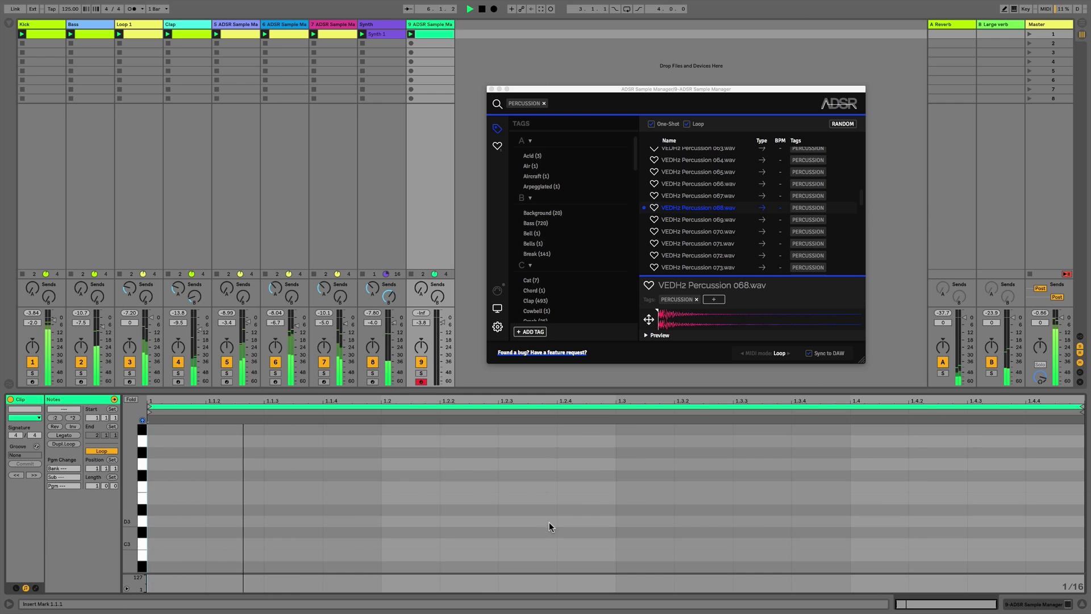
Add a C3 note and move it later, then add a note at 1.4.4 lowered to G2
double_click(537, 544)
drag(589, 547, 808, 547)
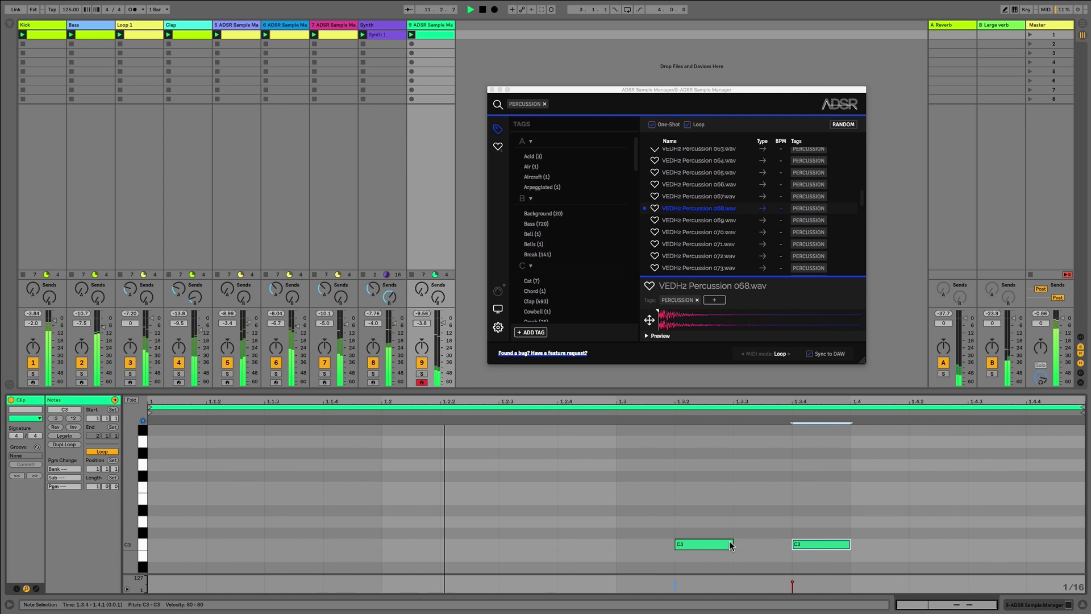
scroll(734, 545, down, 3)
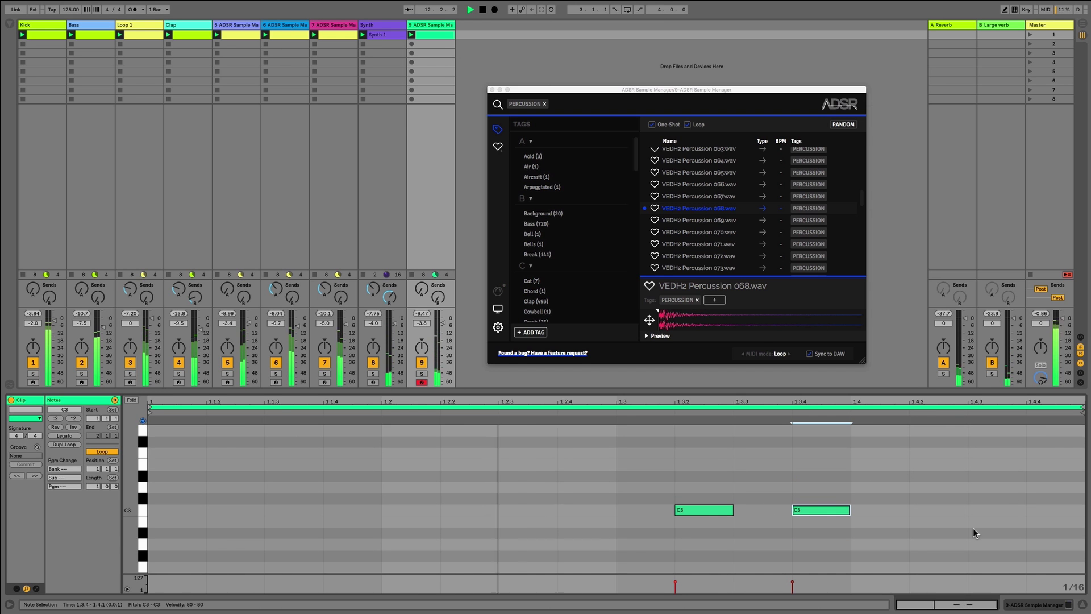
double_click(1037, 511)
key(Down)
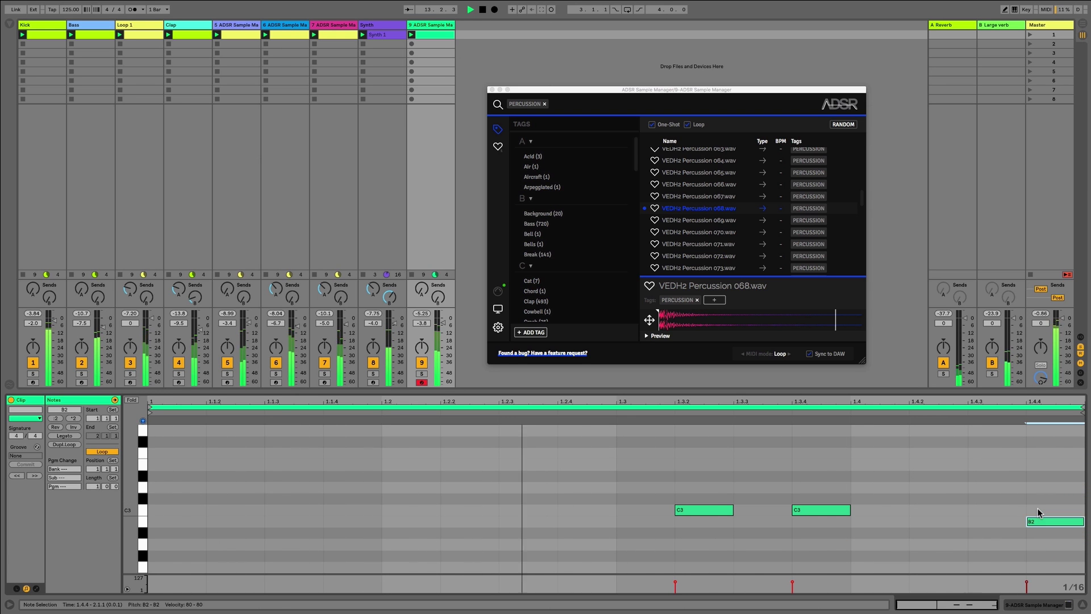
key(Down)
key(Down)
key(Down)
key(Down)
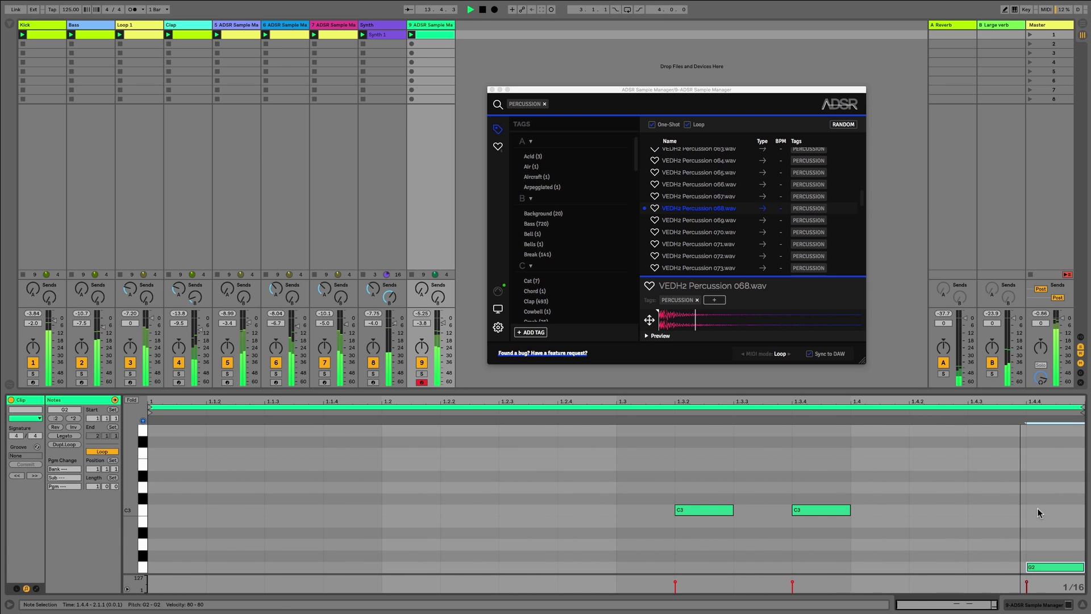
Select the loop region and duplicate it into a two-bar pattern with Cmd+D
click(672, 407)
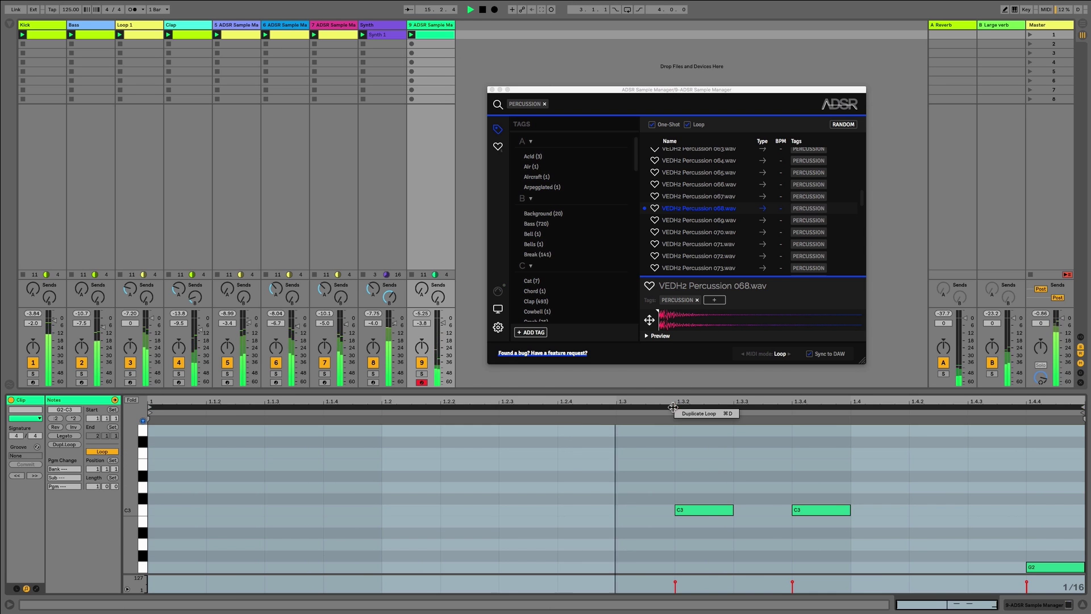
key(super+d)
click(694, 419)
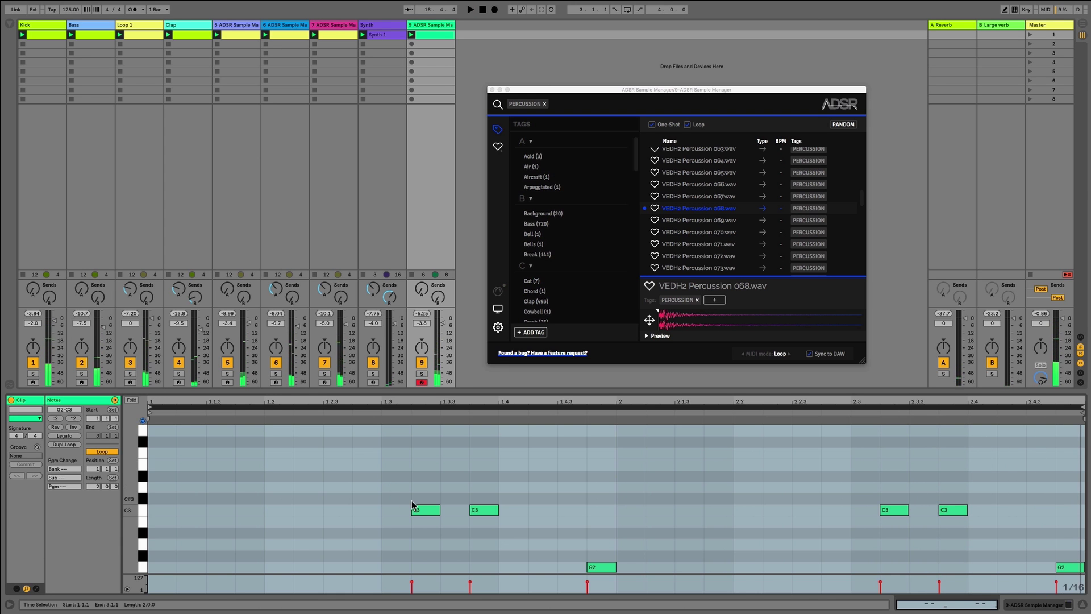
Shorten the C3 note at 2.3.4 and the G2 notes at 1.4.4 and 2.4.4
click(416, 508)
click(485, 509)
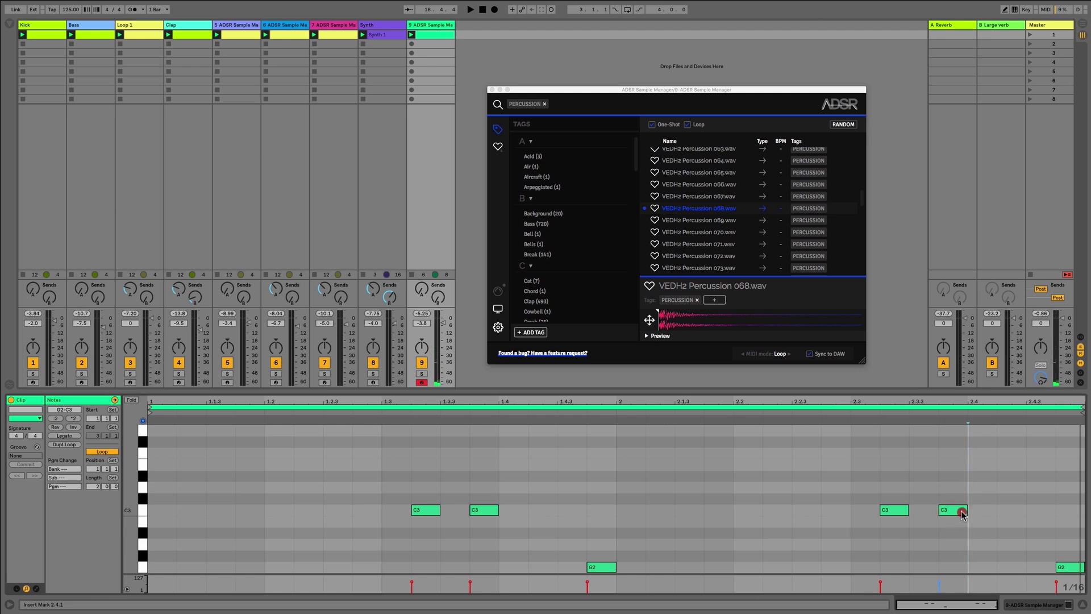
click(964, 510)
drag(965, 511, 958, 512)
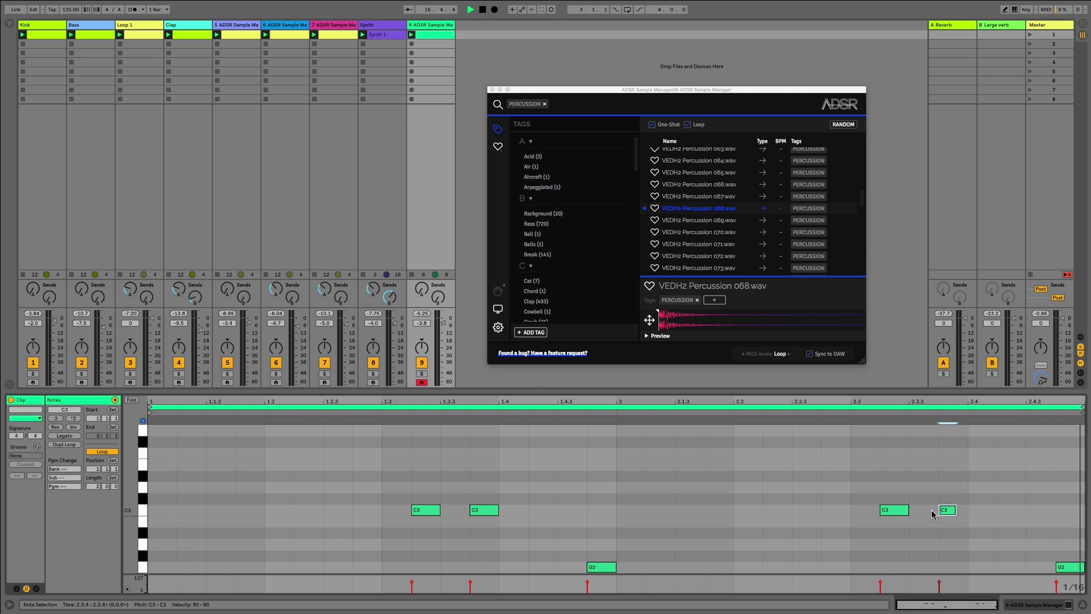
key(space)
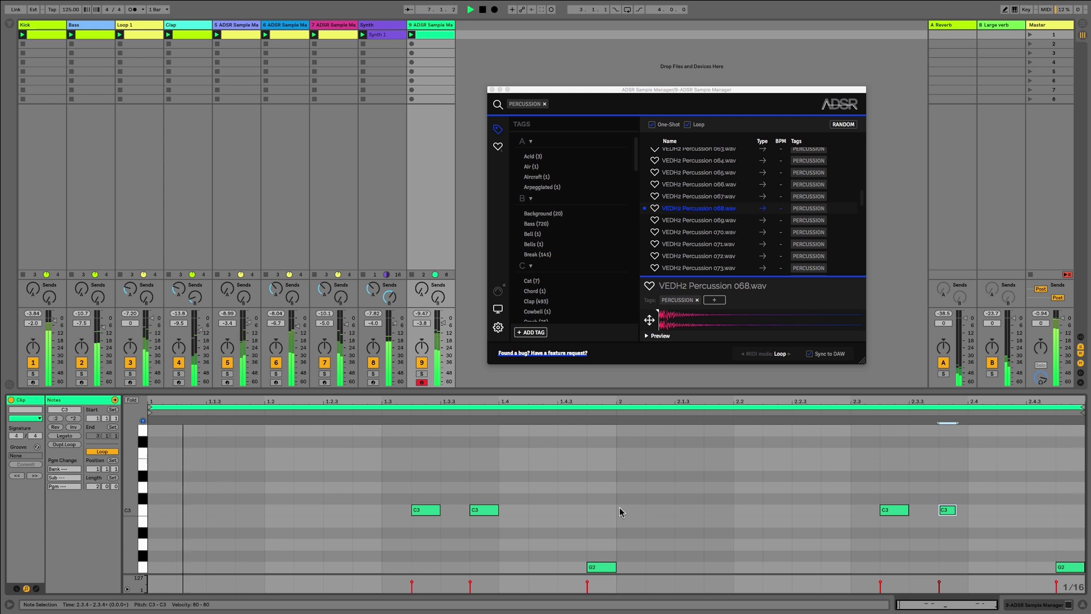
drag(615, 567, 604, 566)
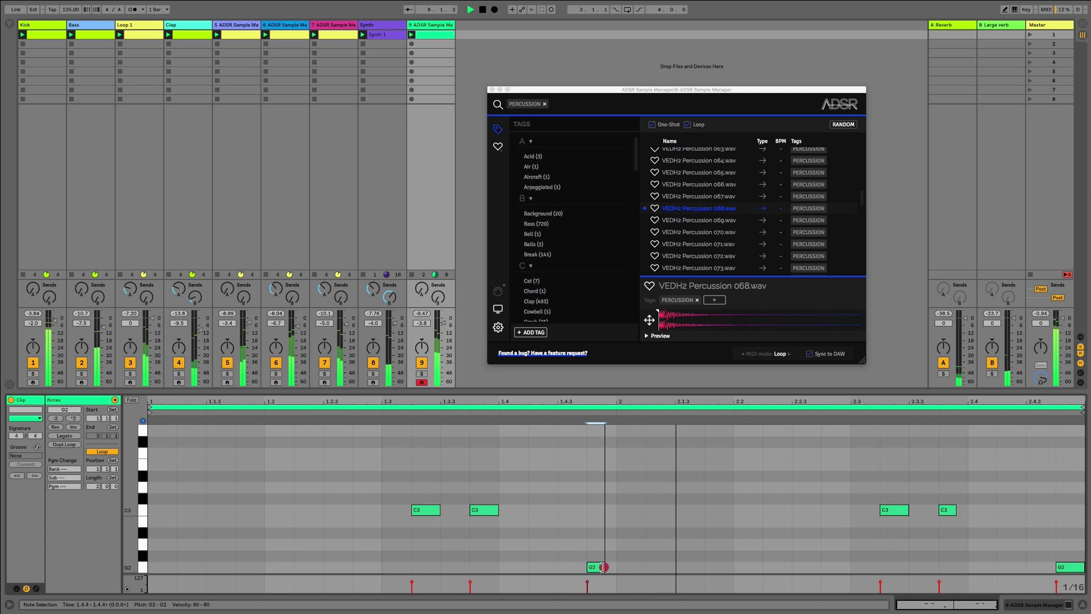
drag(1083, 566, 1071, 566)
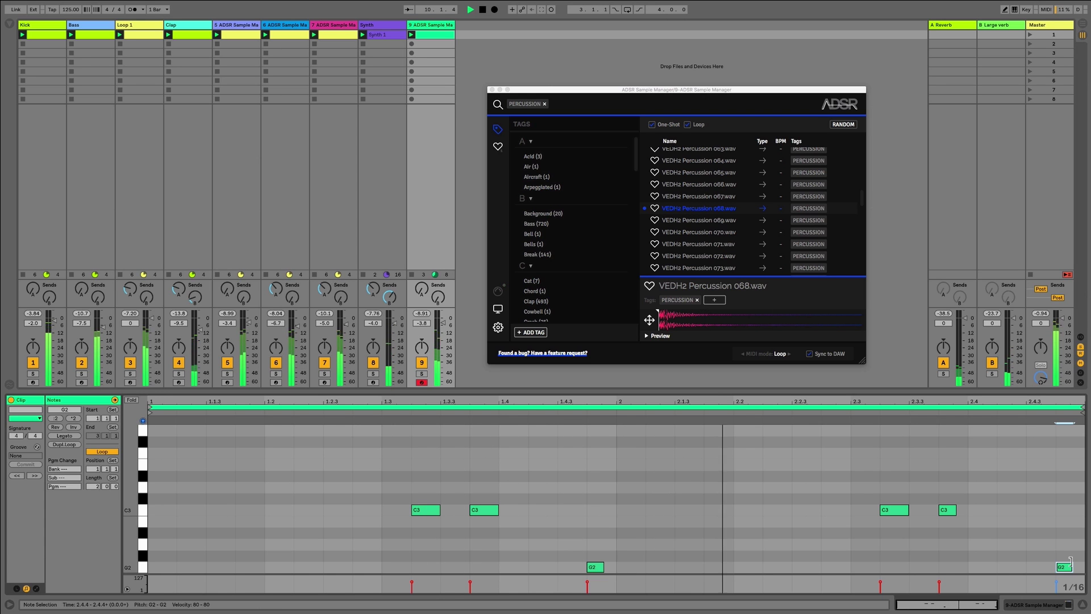
Stop playback and select track 9
key(space)
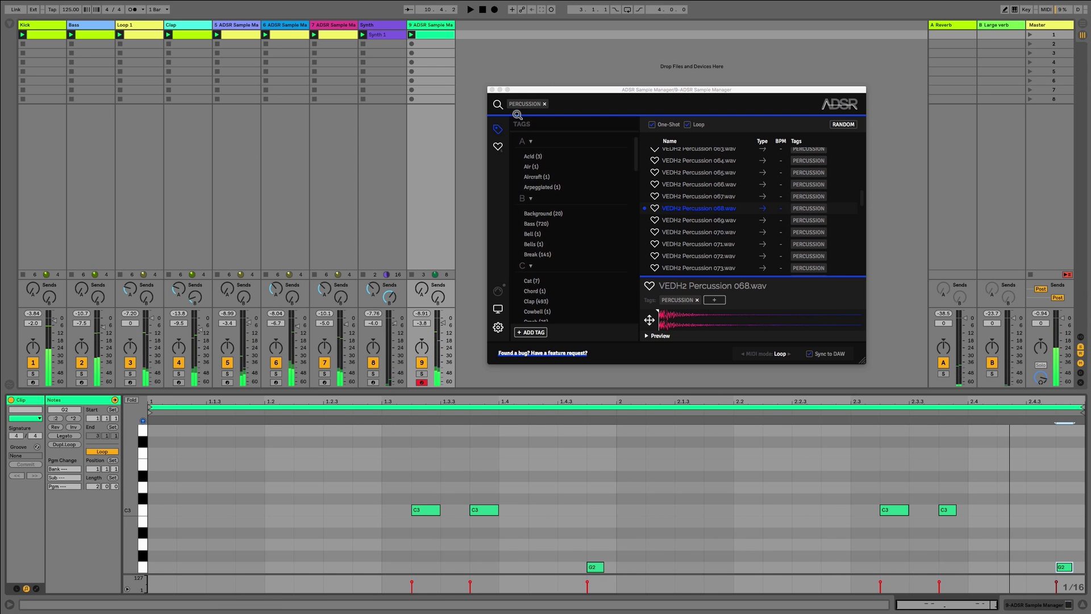
click(430, 25)
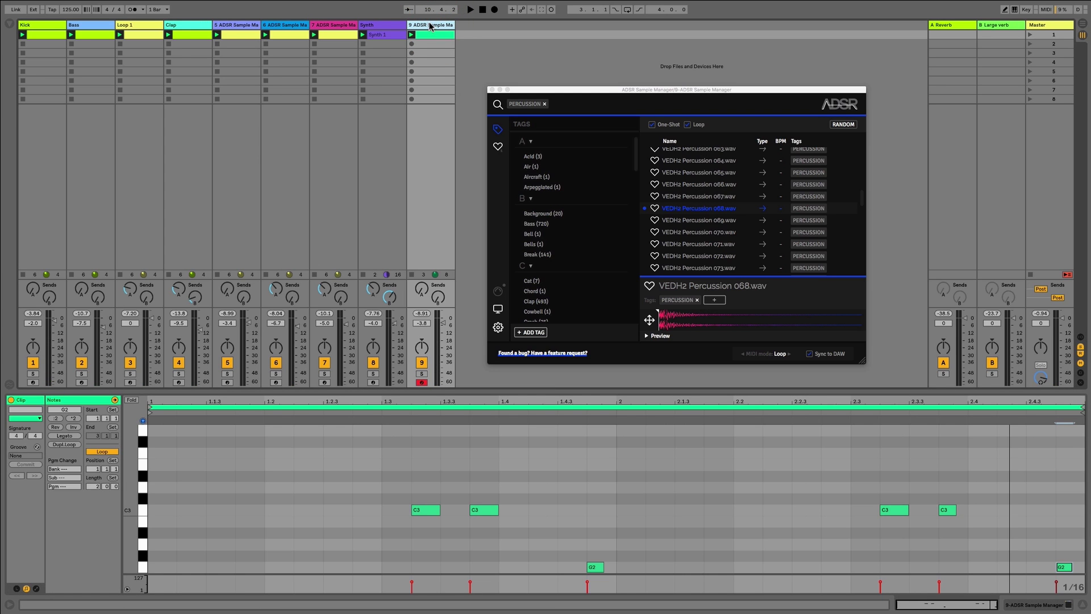
Duplicate track 9 as track 10 and place the two sampler windows side by side
key(ctrl+d)
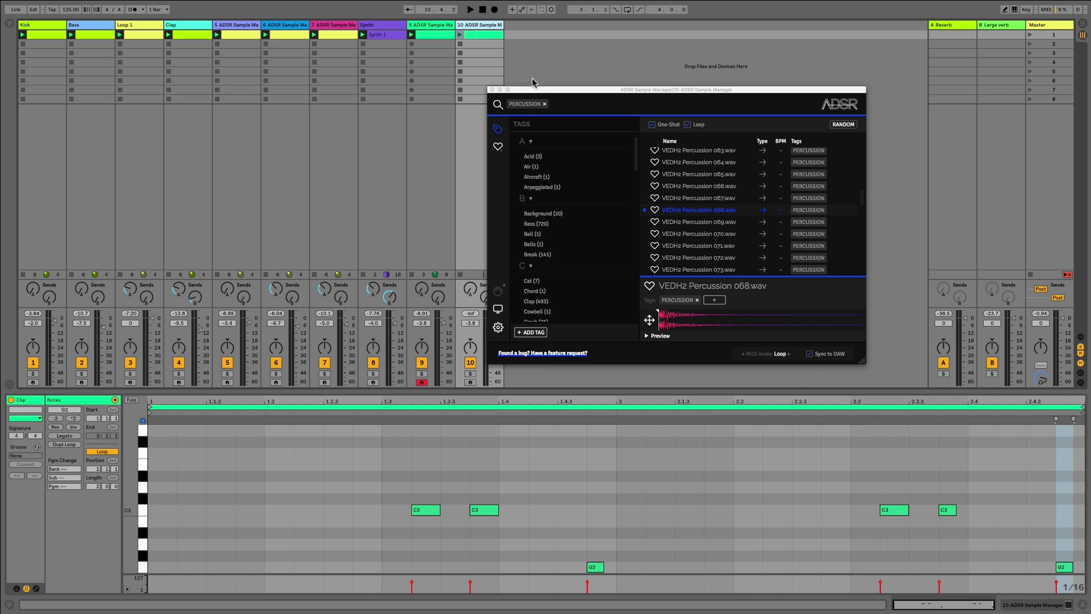
drag(528, 90, 678, 136)
drag(622, 90, 310, 135)
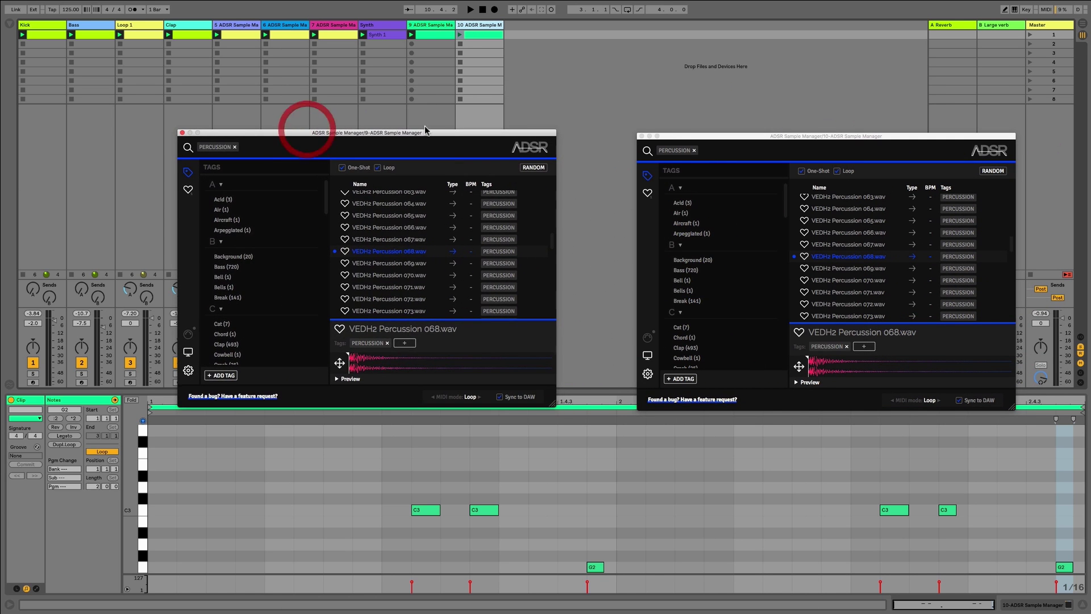
Select all notes in both clips and drag track 10's notes earlier, to start at 1.1.3
click(436, 38)
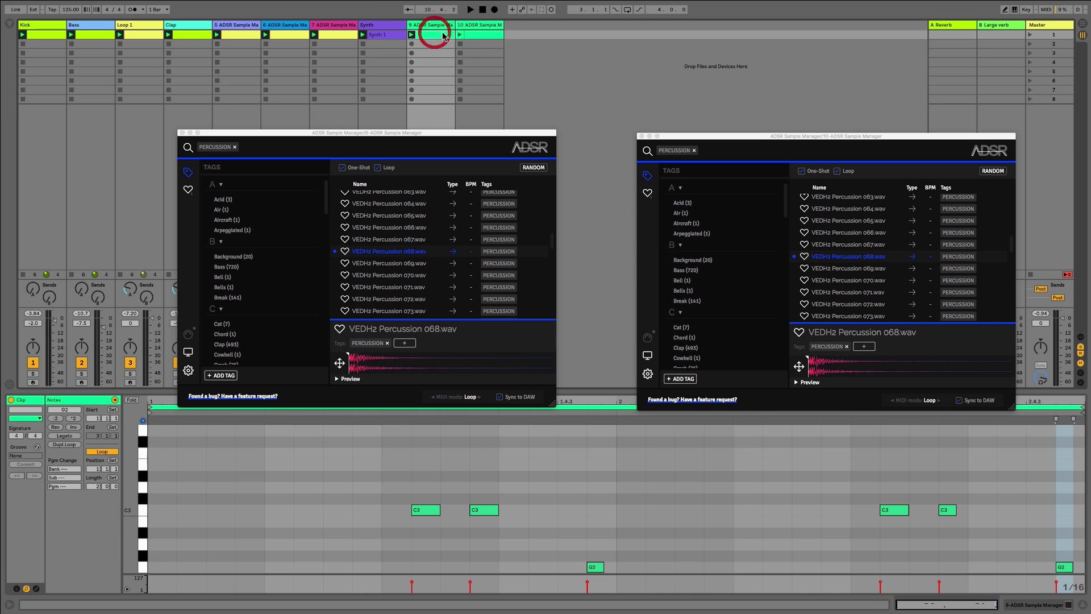
shift+click(480, 34)
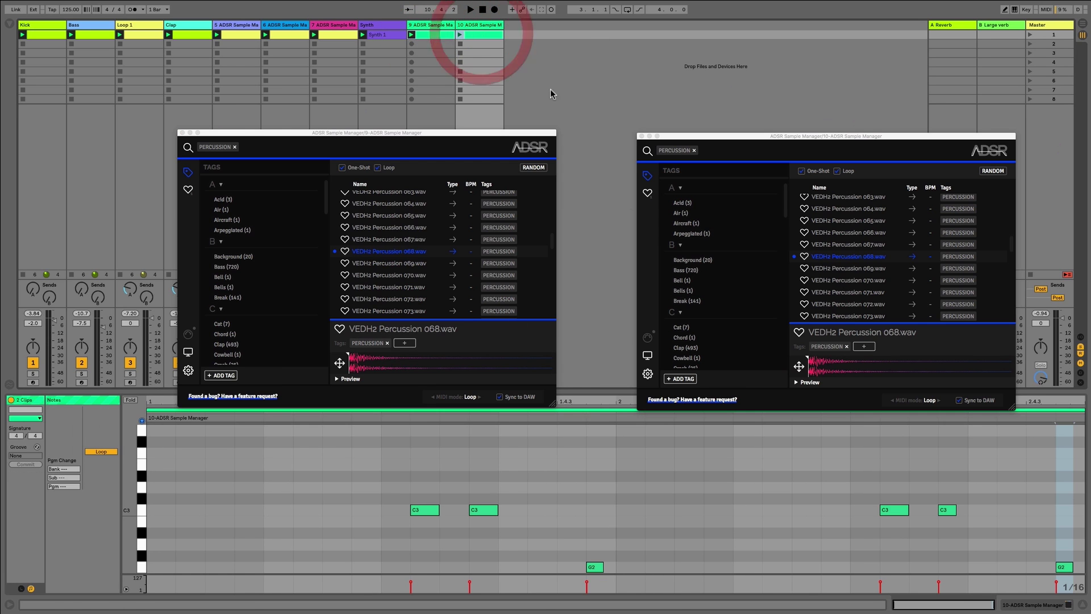
click(397, 487)
key(super+a)
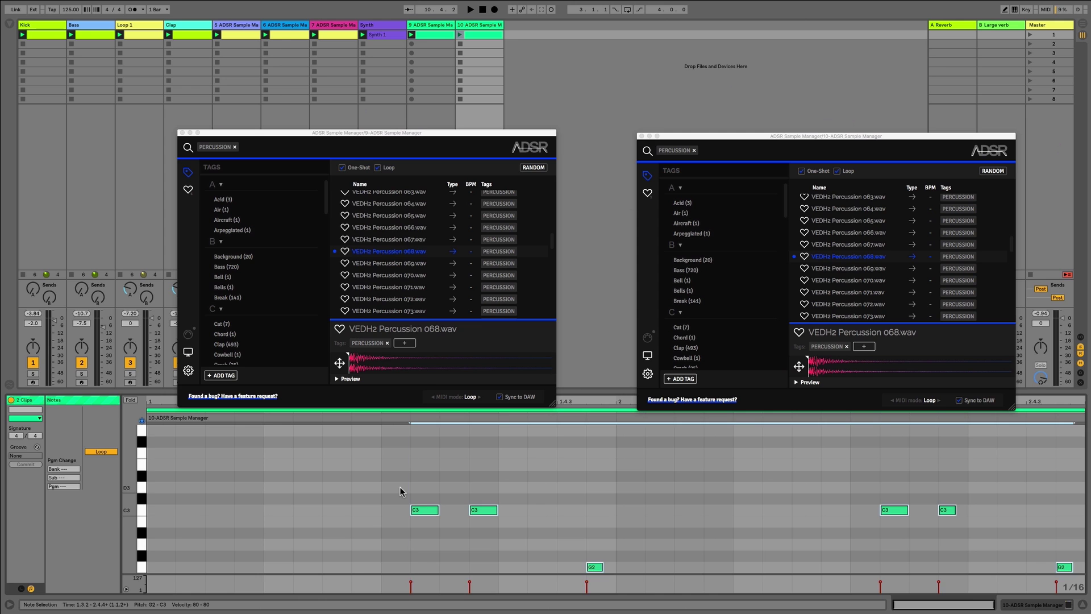
click(421, 514)
drag(421, 514, 190, 505)
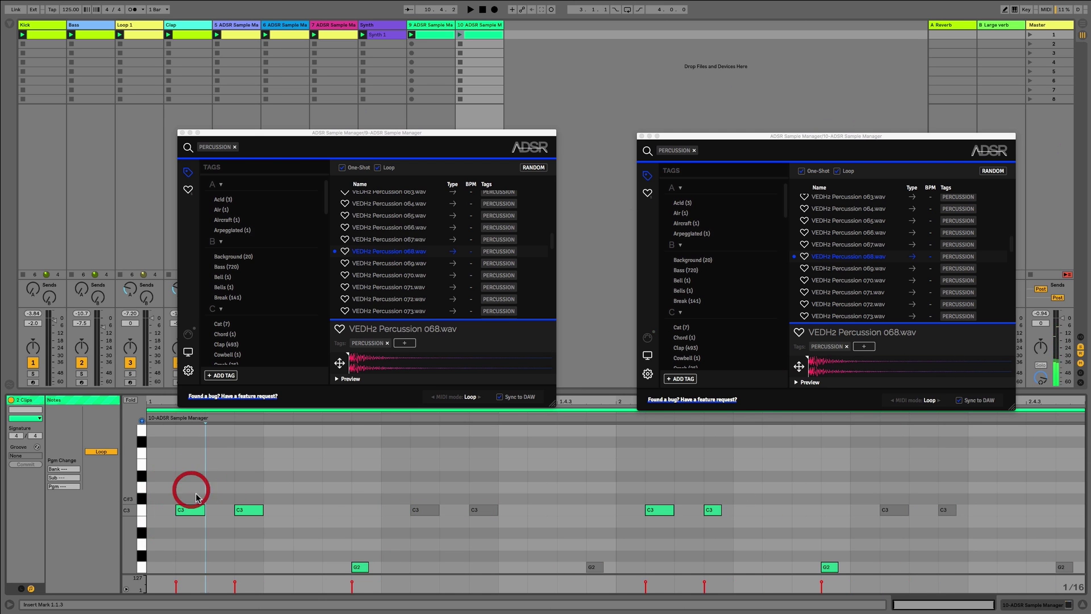
Load VEDH2 Percussion 066.wav into track 10's sampler and launch track 10's clip
scroll(463, 492, down, 2)
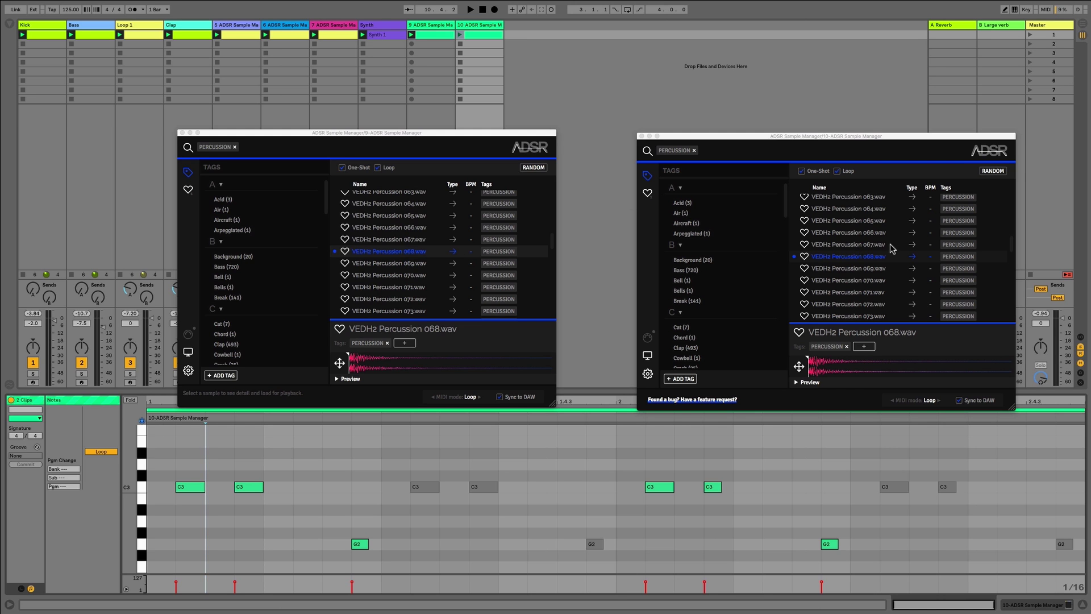
click(864, 233)
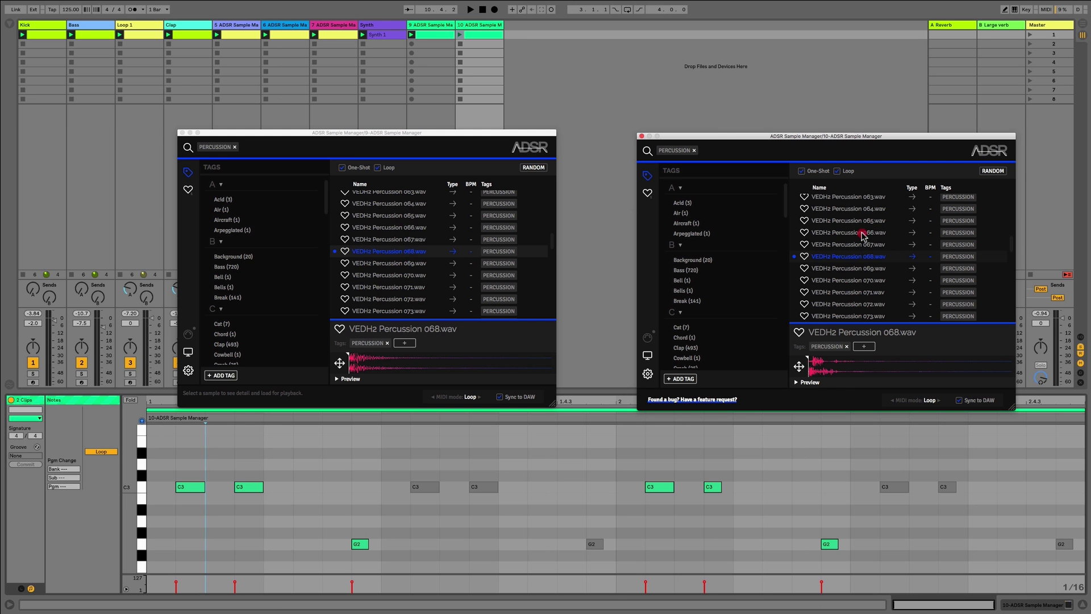
click(461, 35)
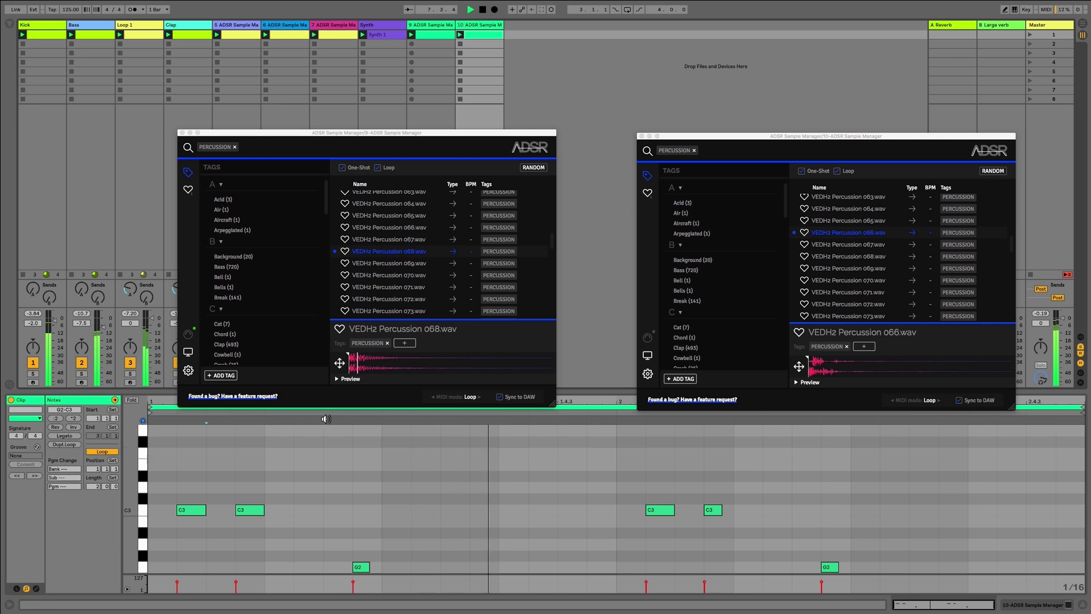
Move bar 1's two C3 notes later and lengthen the first one to offset the pattern
scroll(319, 551, down, 2)
scroll(319, 547, up, 2)
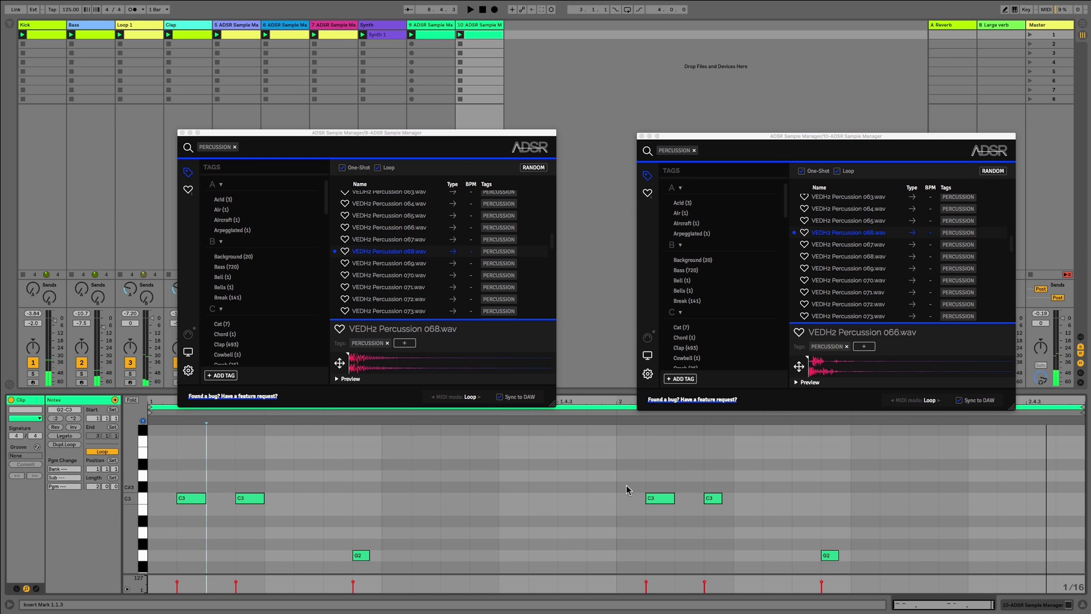
drag(490, 493, 118, 494)
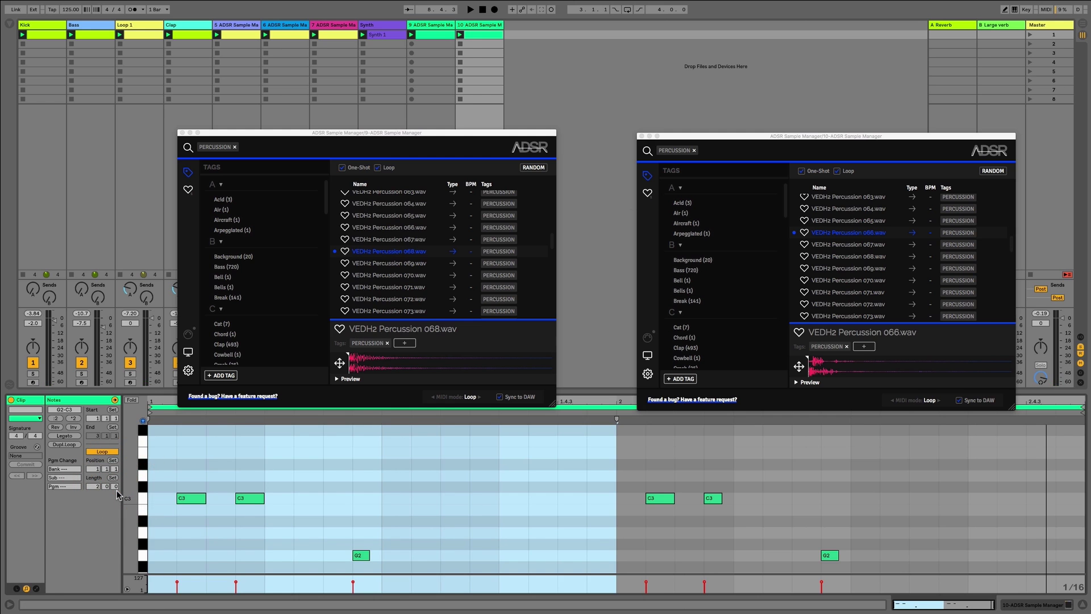
click(222, 505)
drag(206, 503, 324, 505)
click(359, 556)
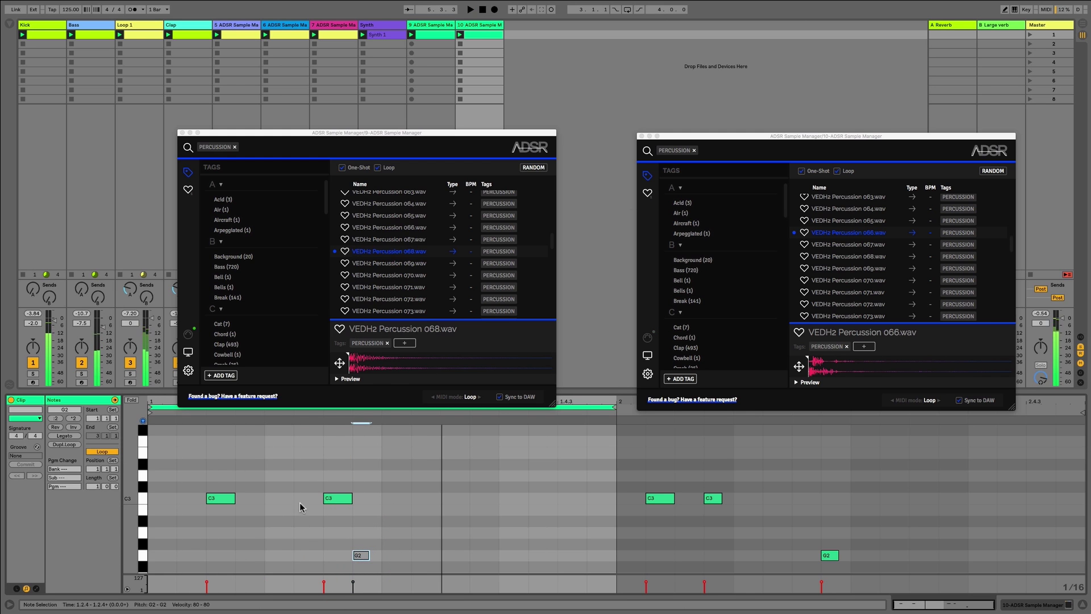
drag(235, 498, 364, 503)
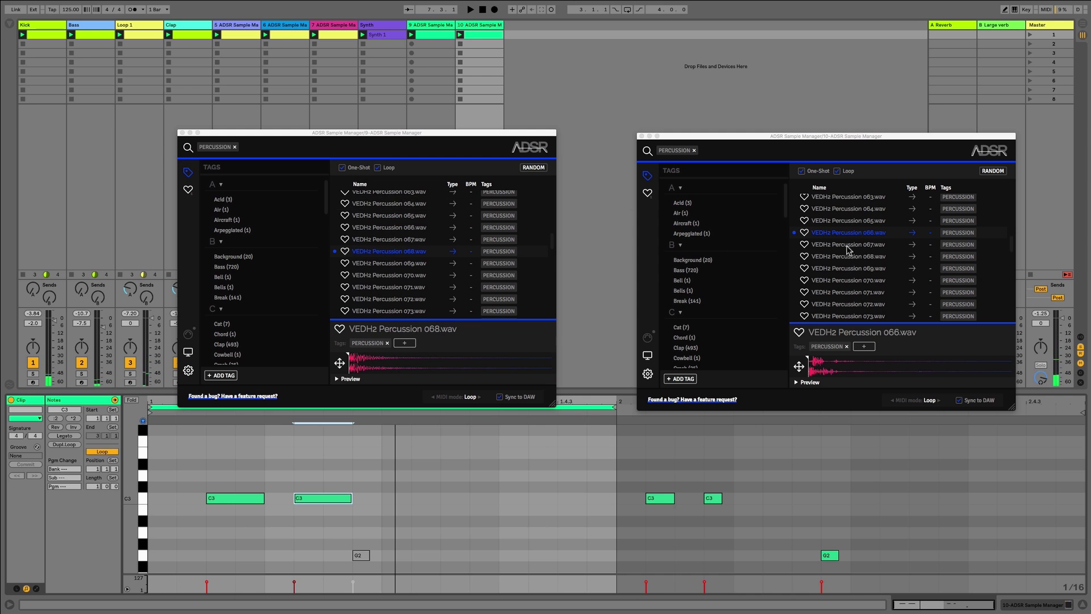
Audition Percussion 074, 073, 072 and 071 on the first sampler and 070 on the second
scroll(409, 256, down, 3)
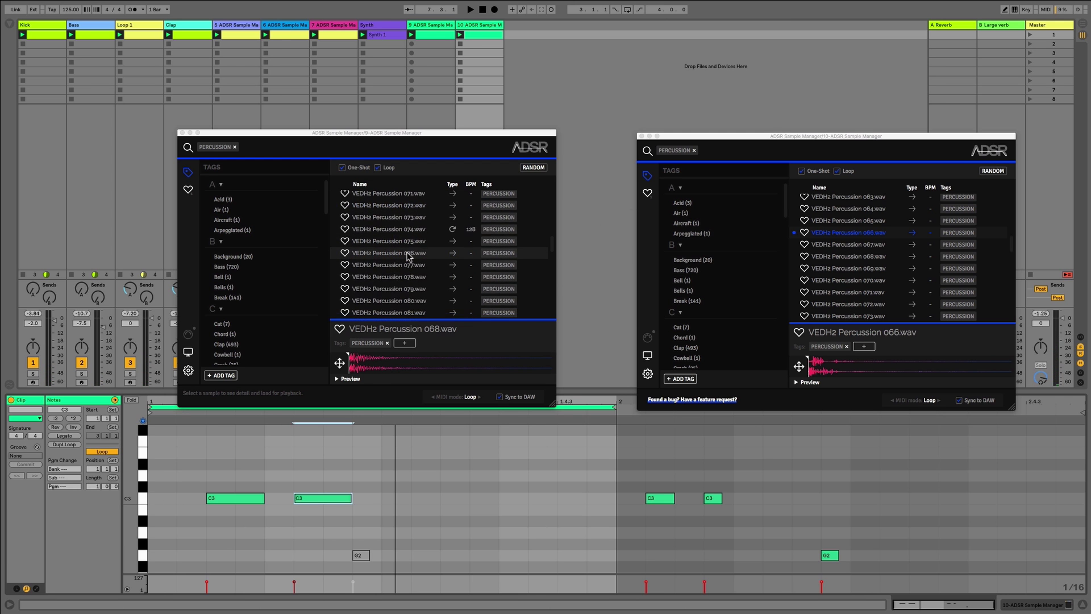
scroll(407, 254, up, 4)
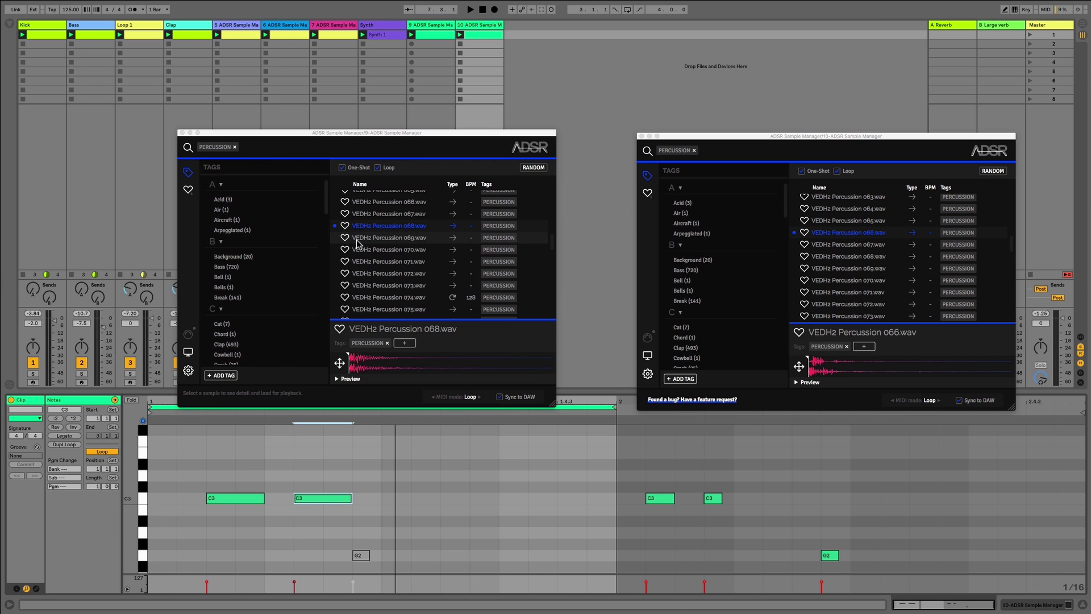
scroll(358, 243, down, 2)
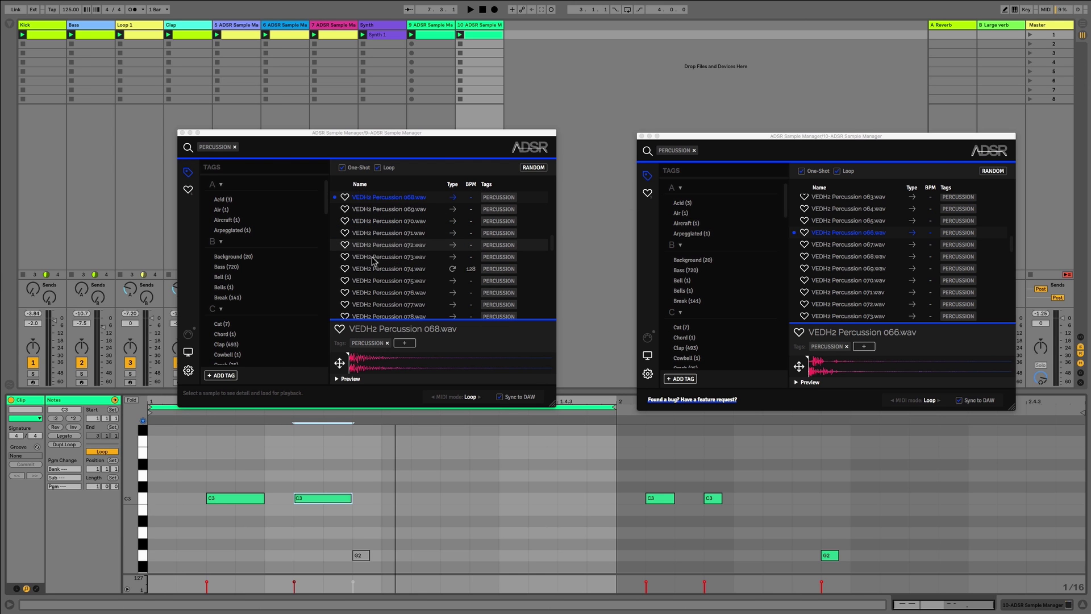
click(400, 269)
click(841, 280)
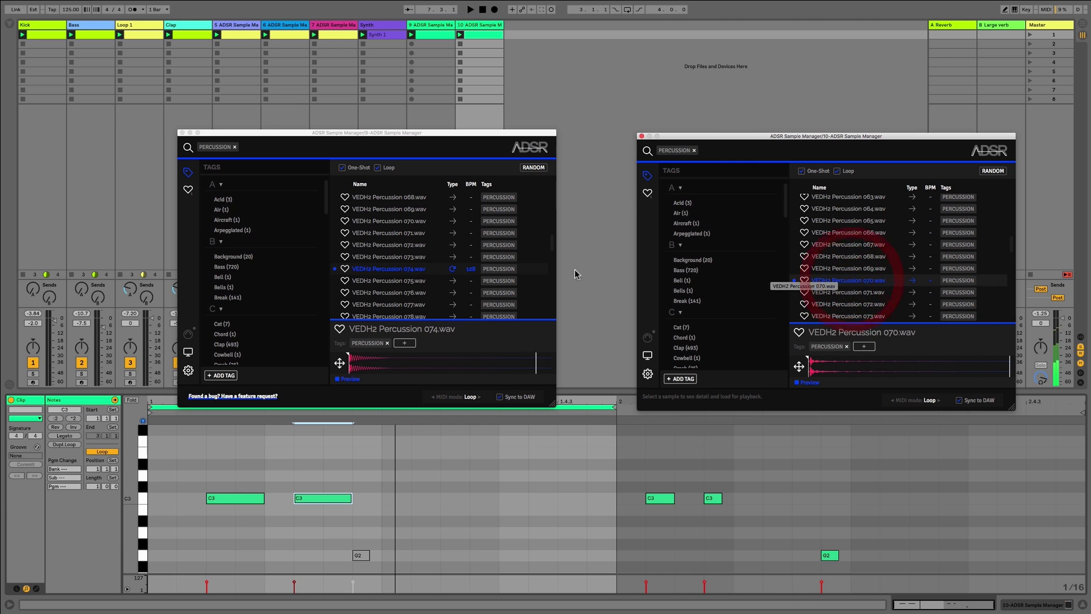
click(390, 256)
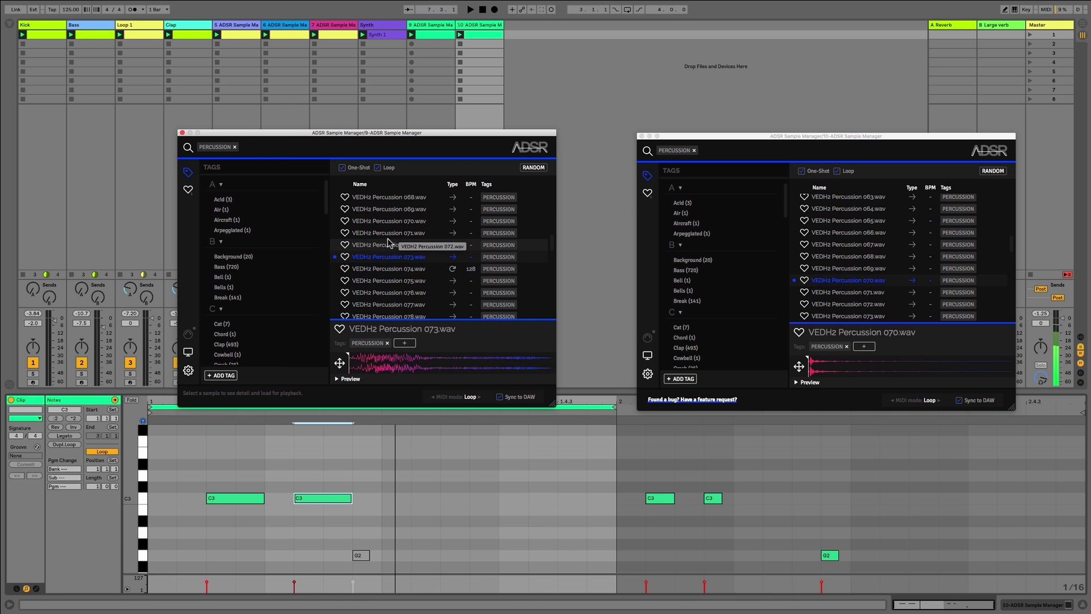
click(390, 244)
key(space)
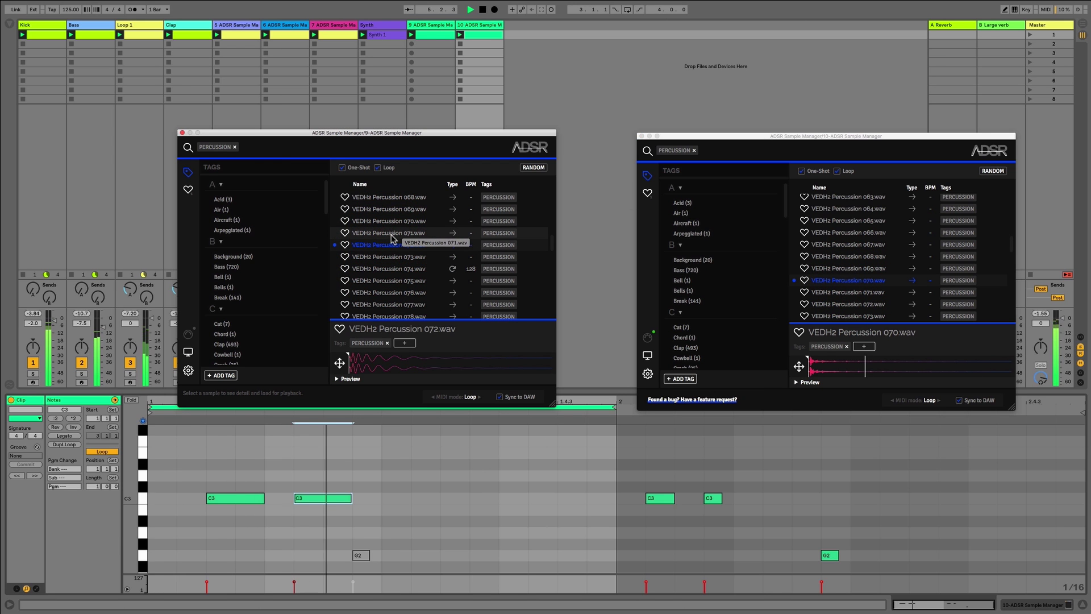
click(391, 234)
Try Percussion 064–067 on both samplers, then keep 068 on the first and 066 on the second
scroll(390, 231, up, 1)
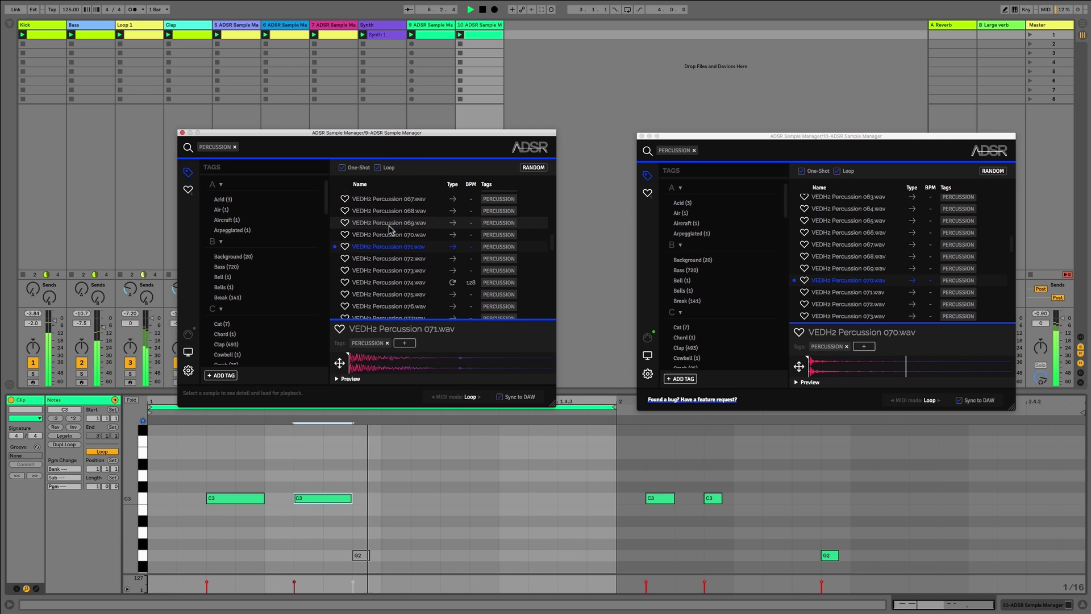
scroll(389, 226, up, 1)
click(390, 202)
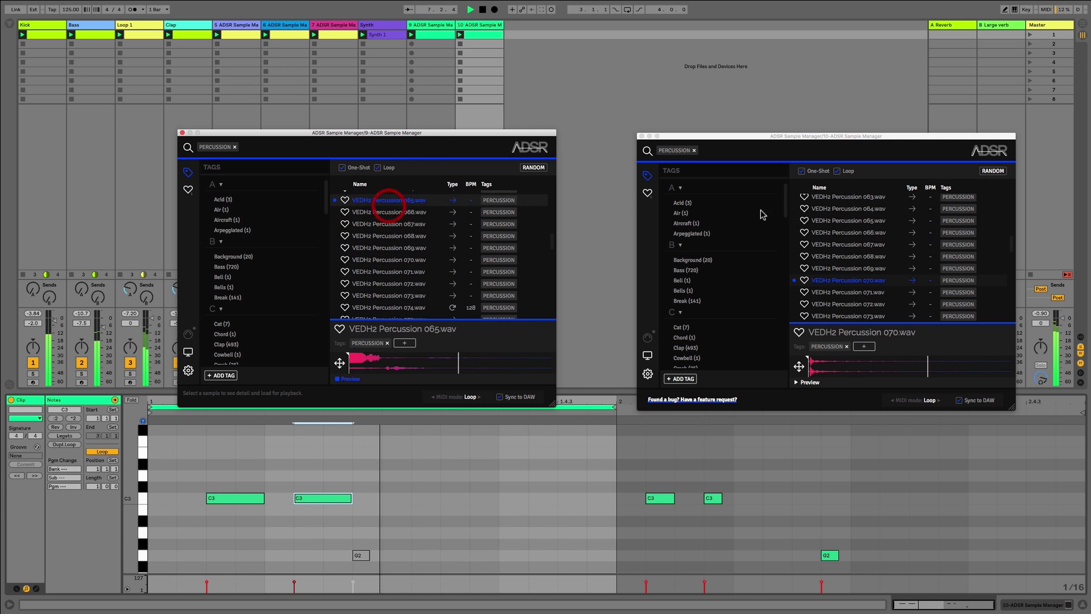
click(875, 214)
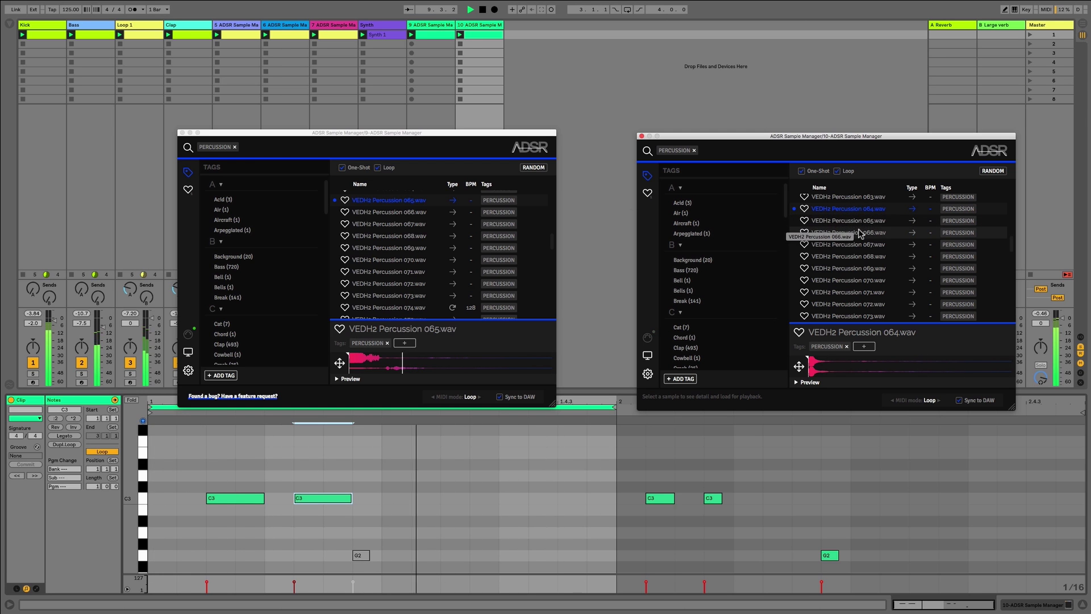
click(862, 222)
click(387, 235)
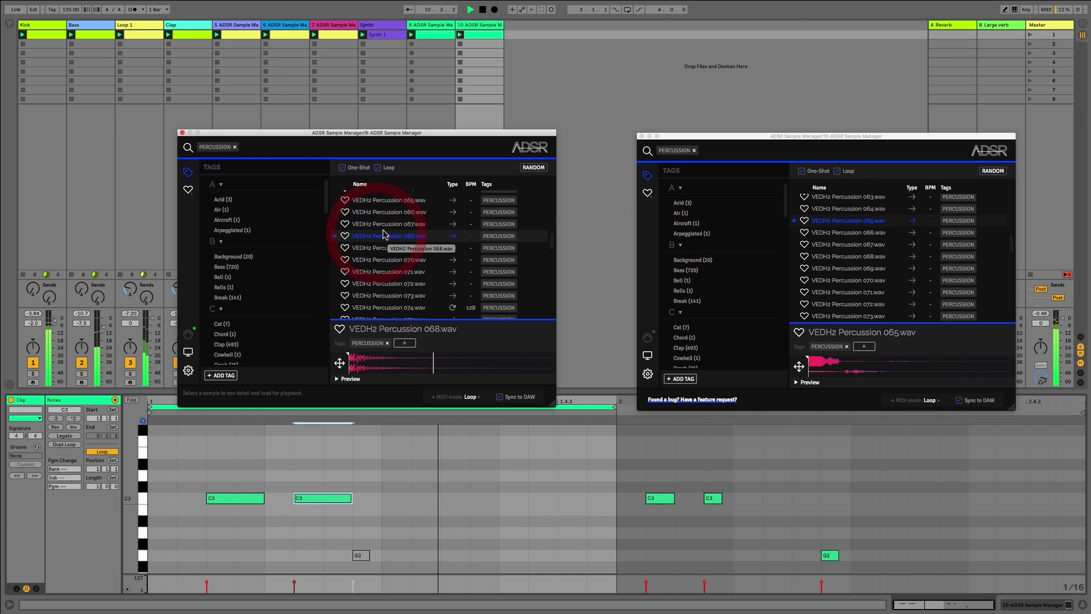
click(387, 226)
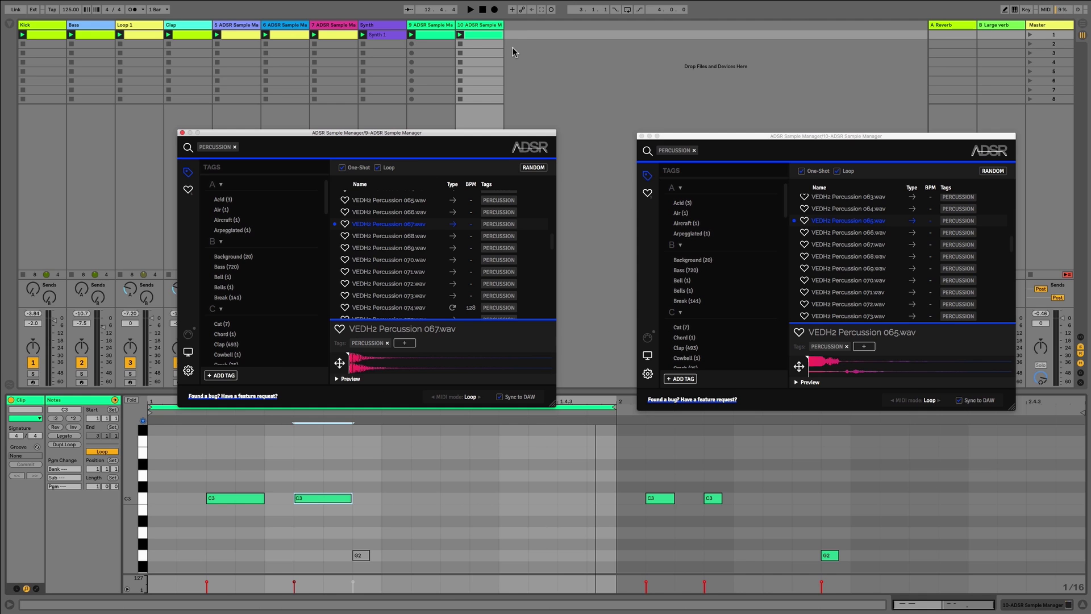
click(402, 237)
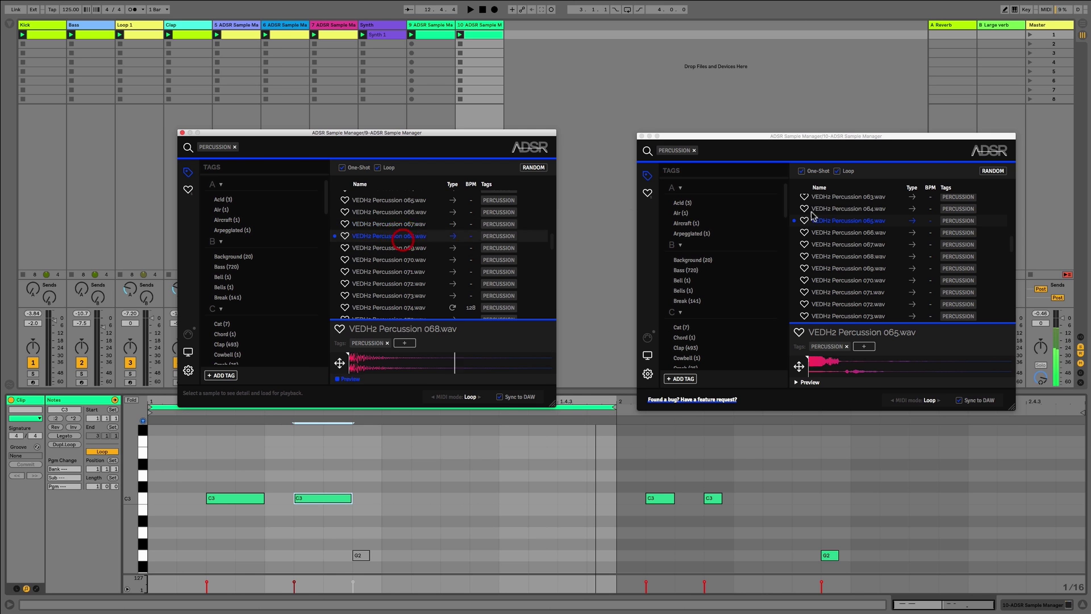
click(843, 234)
key(space)
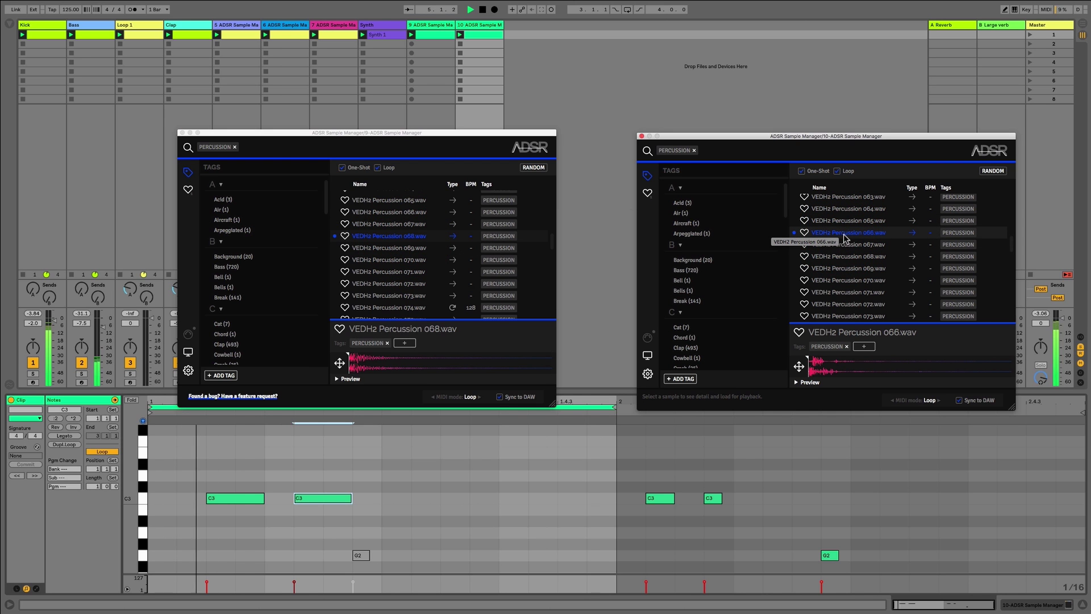
key(space)
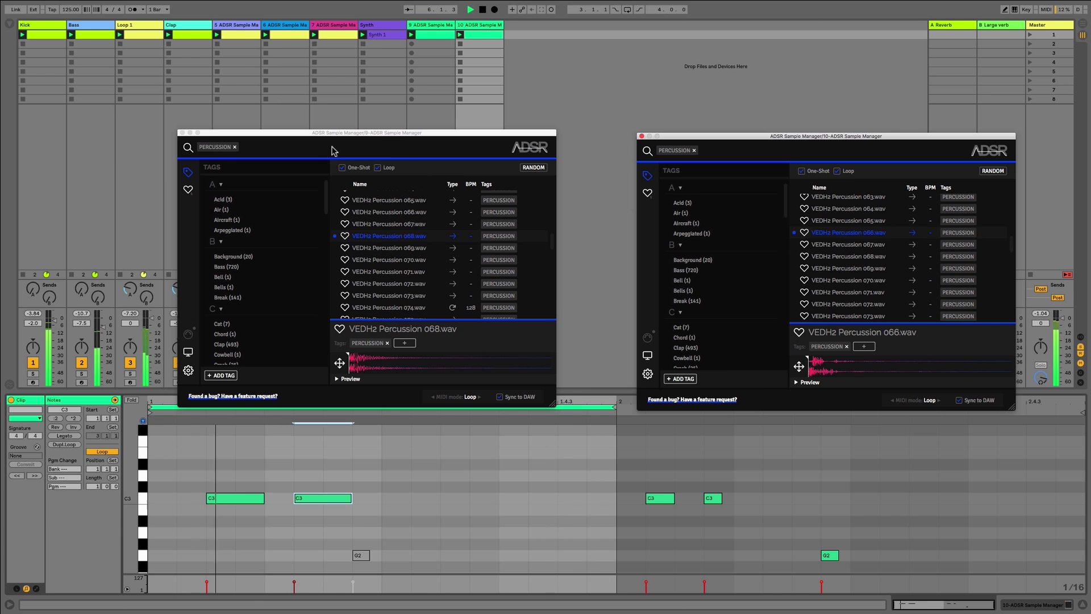
Close both sampler windows and start playback
click(182, 132)
click(642, 136)
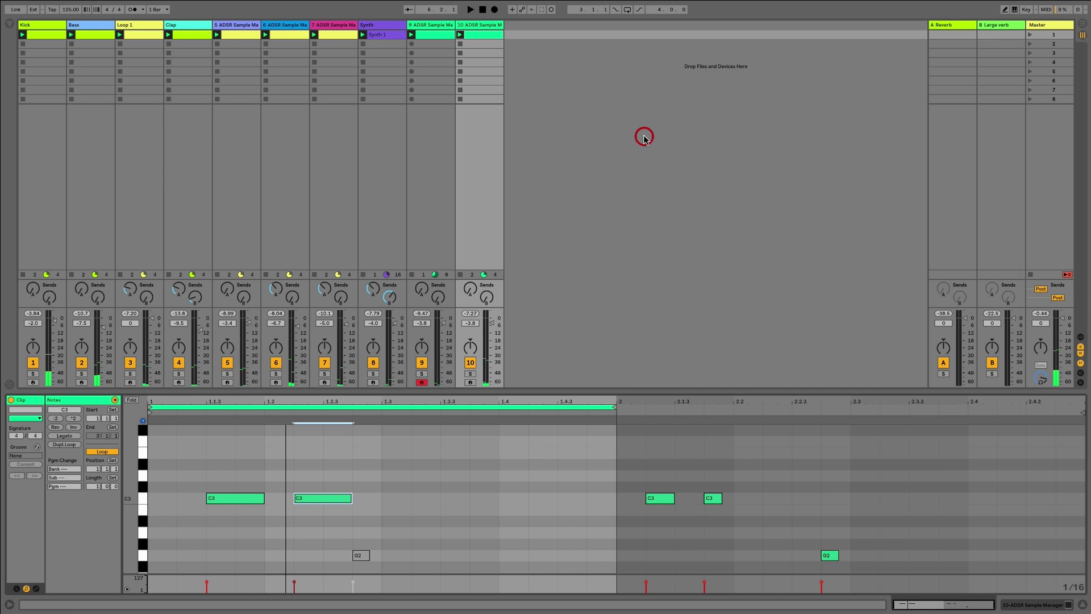
key(space)
Lower track 9 to -10.3 dB; give track 10 more reverb, -8.7 dB and a slight right pan
drag(445, 326, 492, 332)
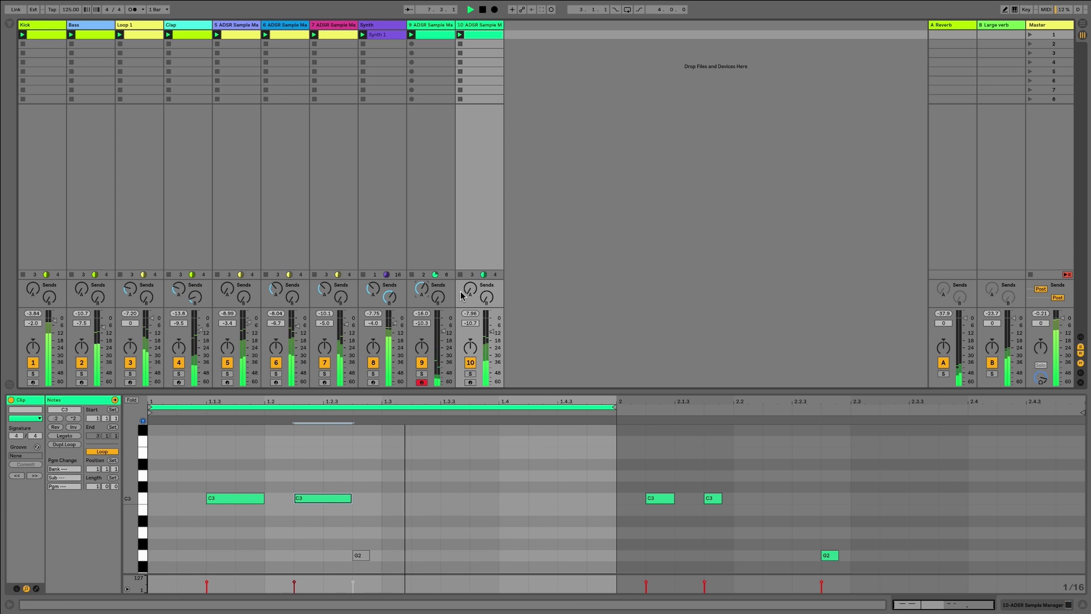
drag(470, 291, 471, 284)
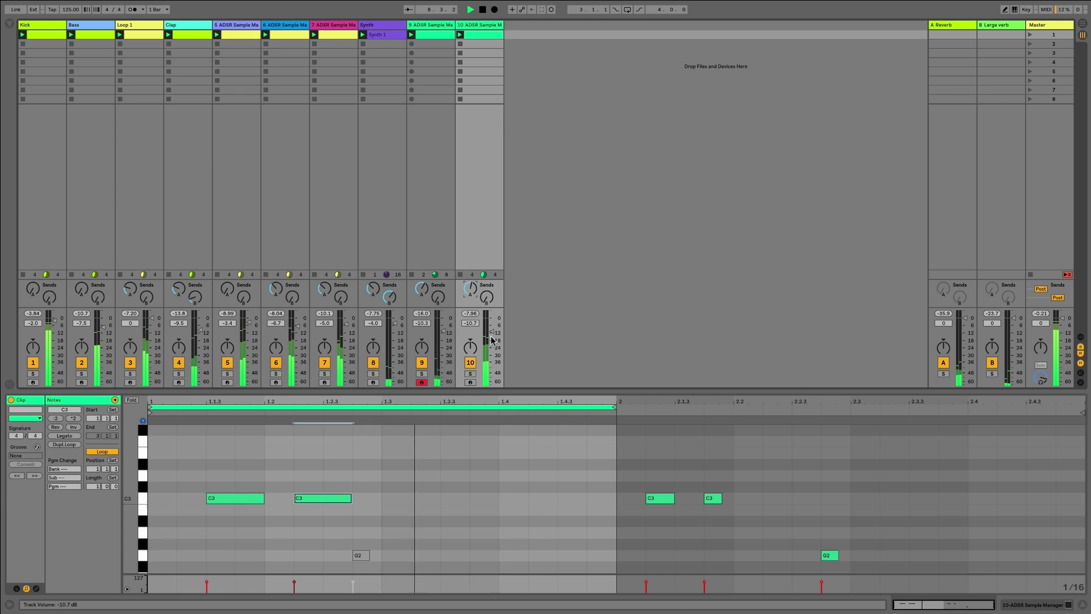
drag(492, 333, 492, 329)
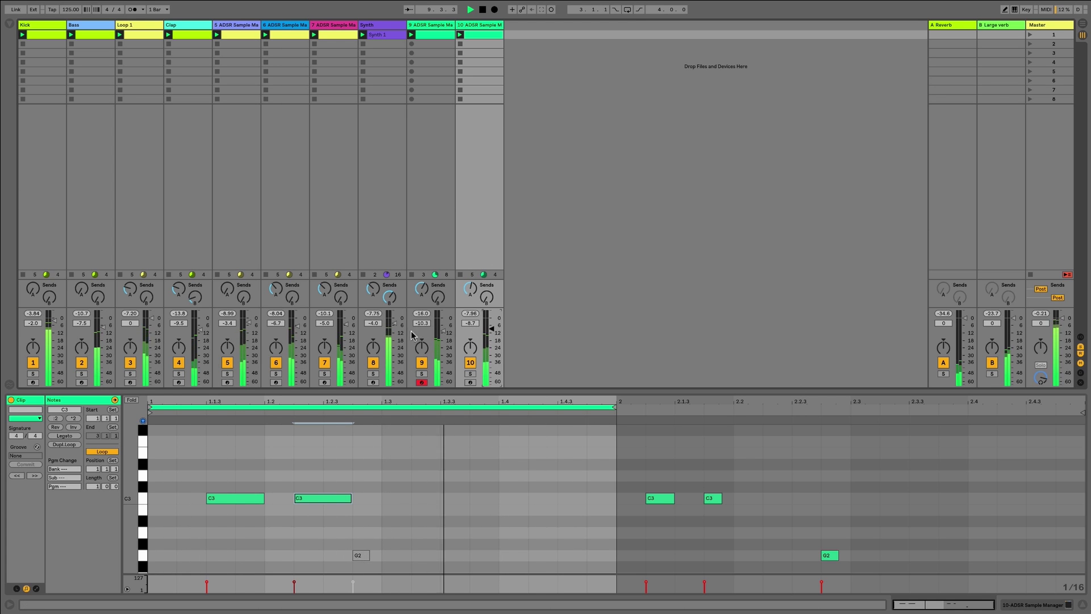
drag(470, 351, 471, 355)
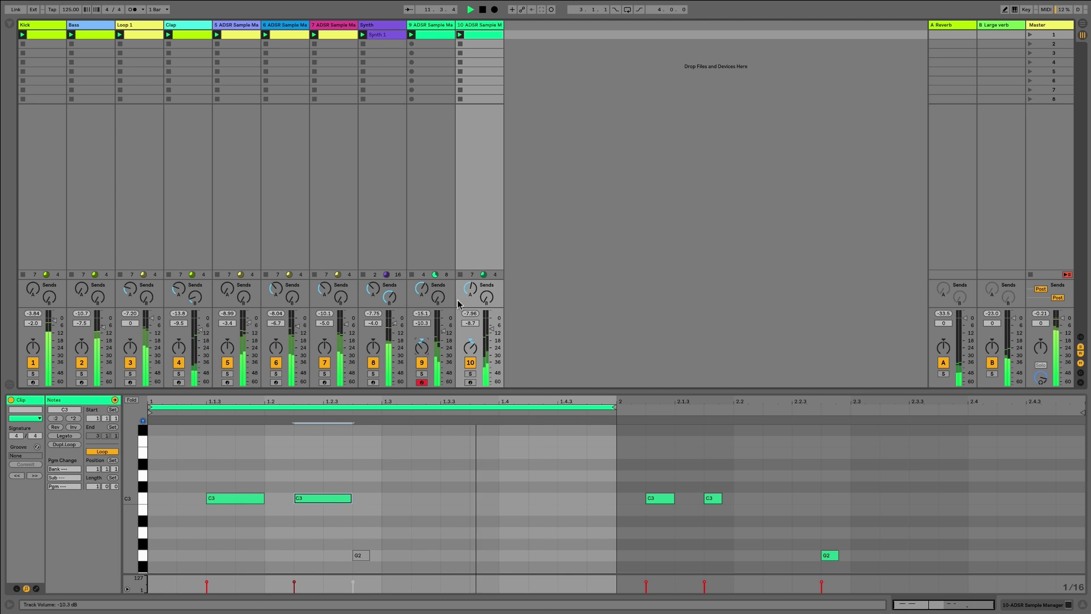